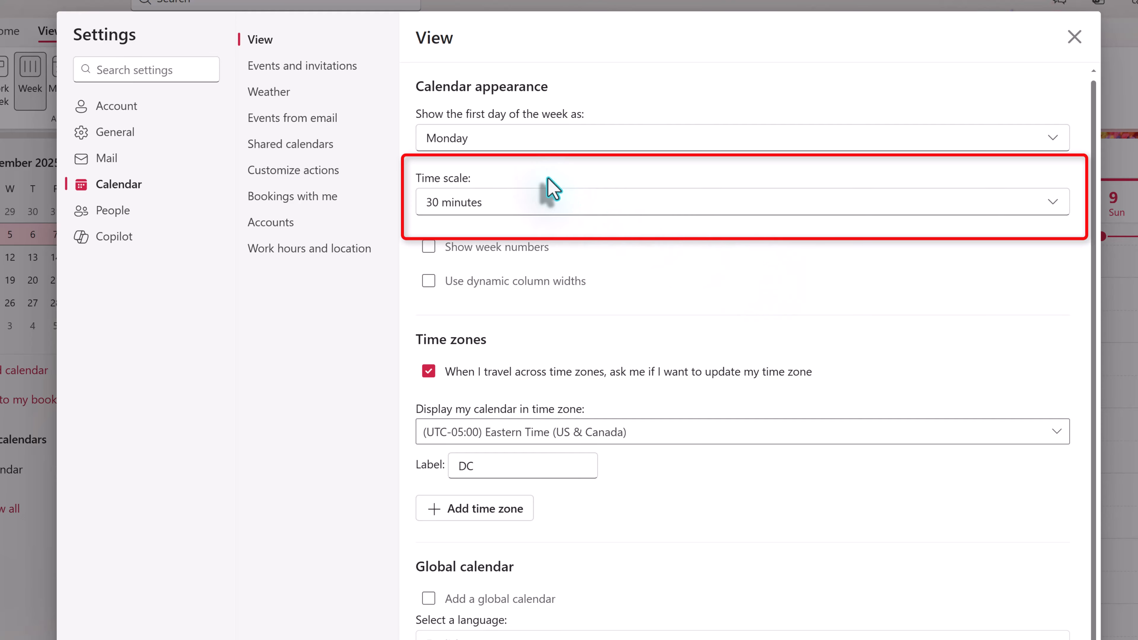
# Turn on week numbers and dynamic column widths for the calendar, save the changes and return to the calendar
pyautogui.click(428, 247)
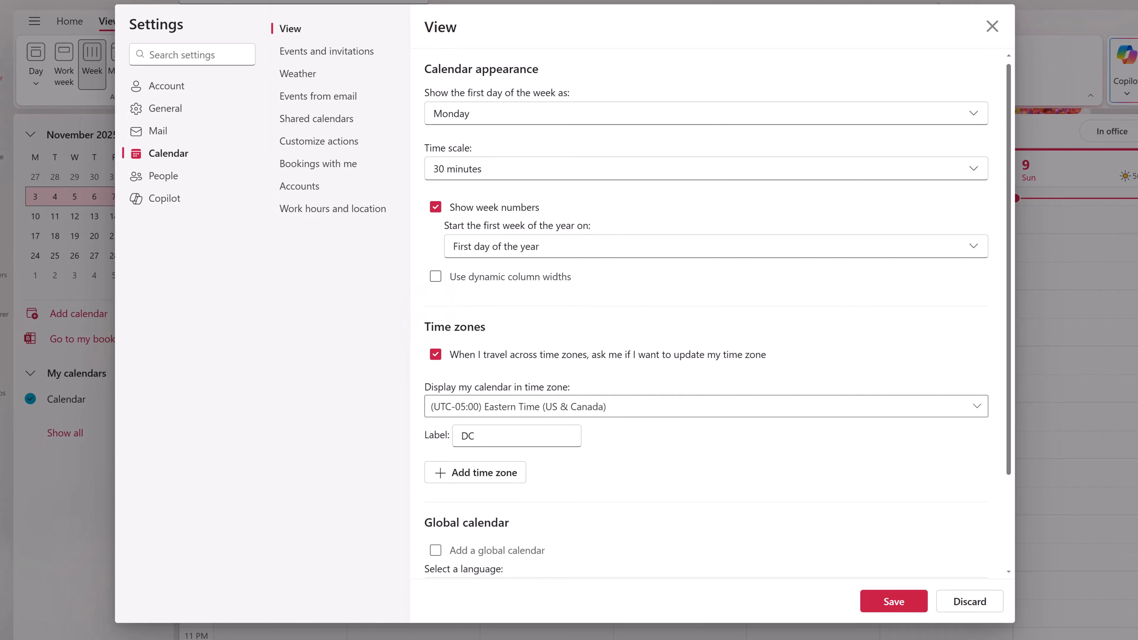
pyautogui.click(435, 276)
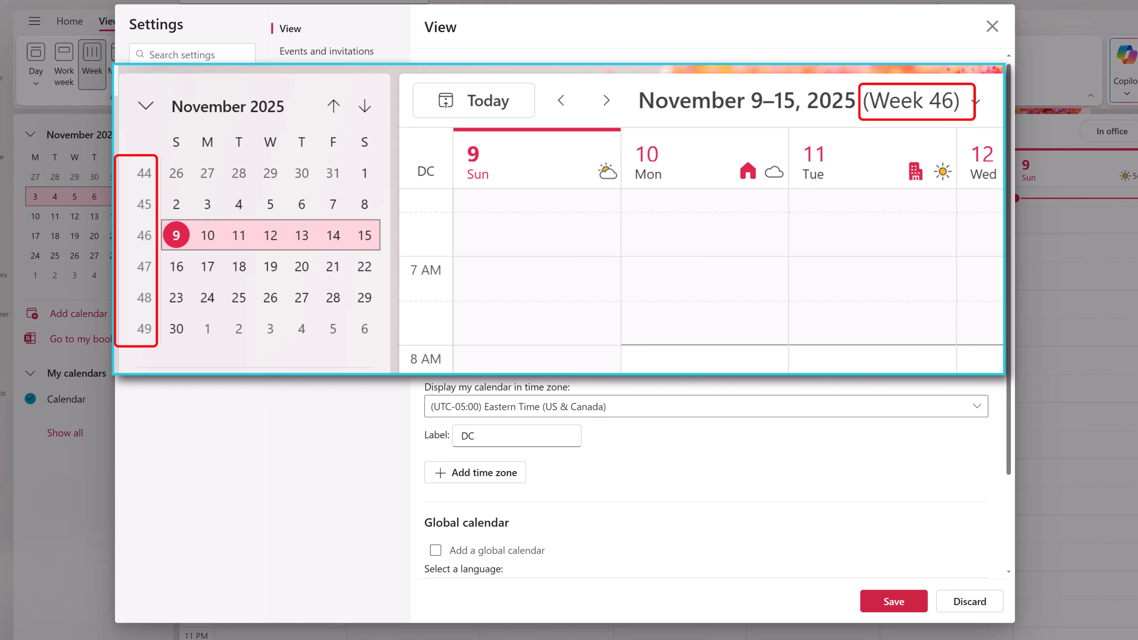
pyautogui.click(894, 602)
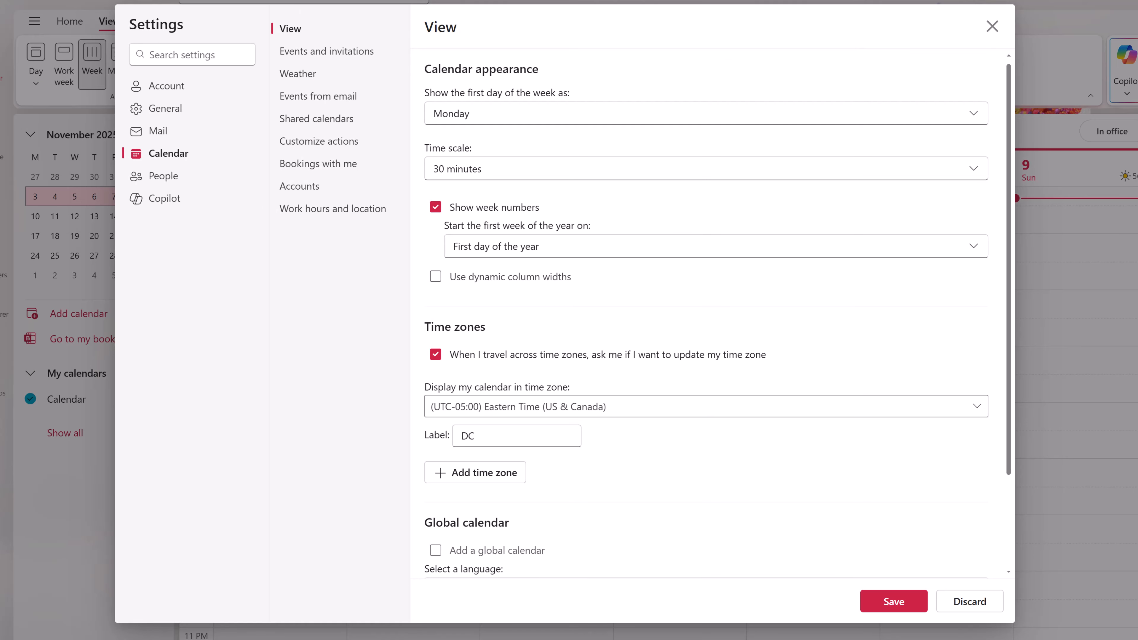
pyautogui.click(436, 276)
pyautogui.click(894, 601)
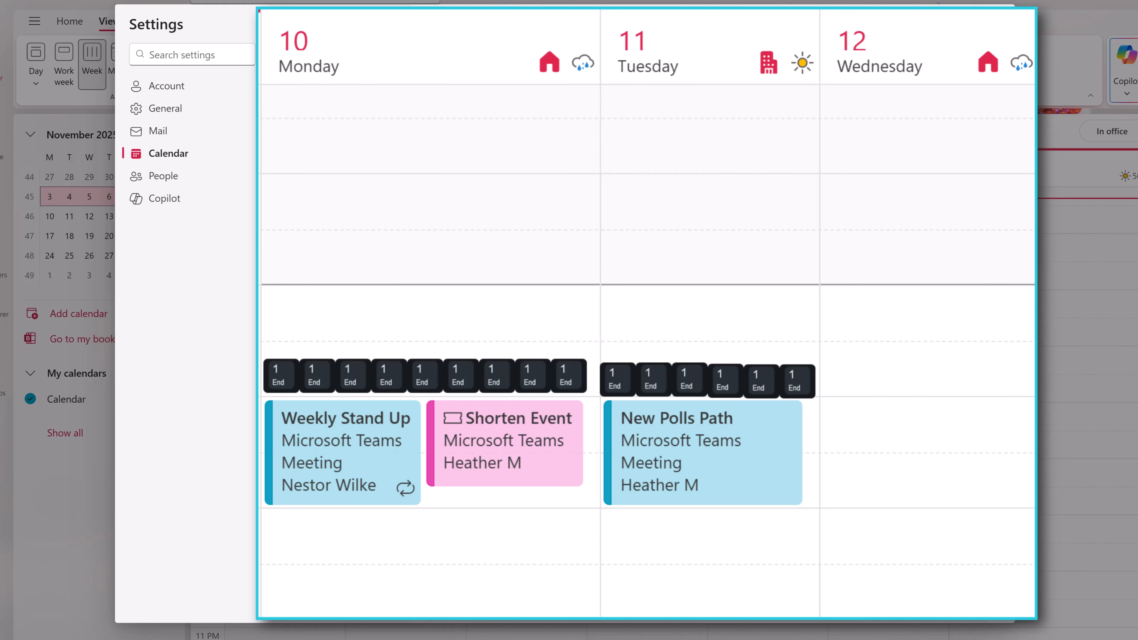
pyautogui.press('Escape')
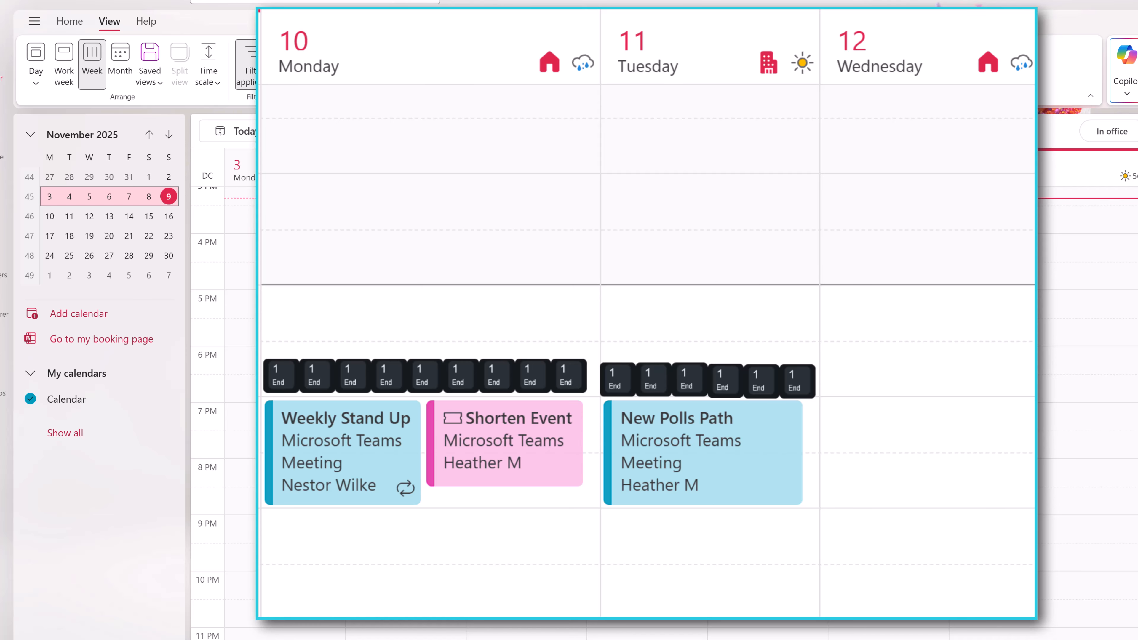
pyautogui.scroll(5, 663, 413)
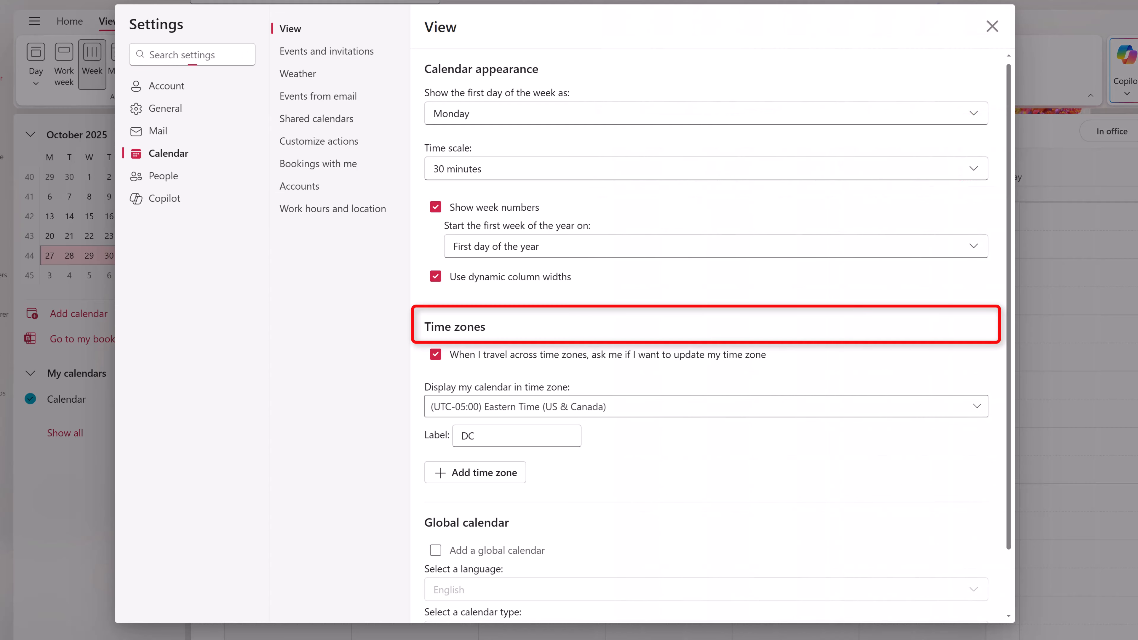
# Turn off the travel time zone prompt, add Salt Lake City, Utah's time zone with the label Coworker 1, and save
pyautogui.scroll(-2, 706, 336)
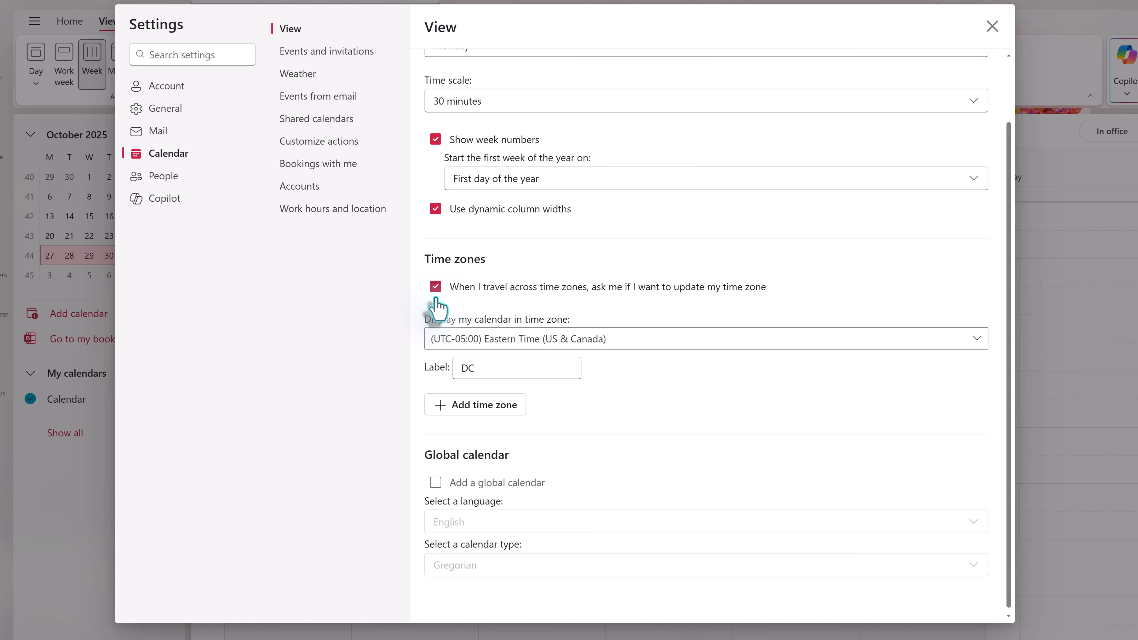
pyautogui.click(435, 287)
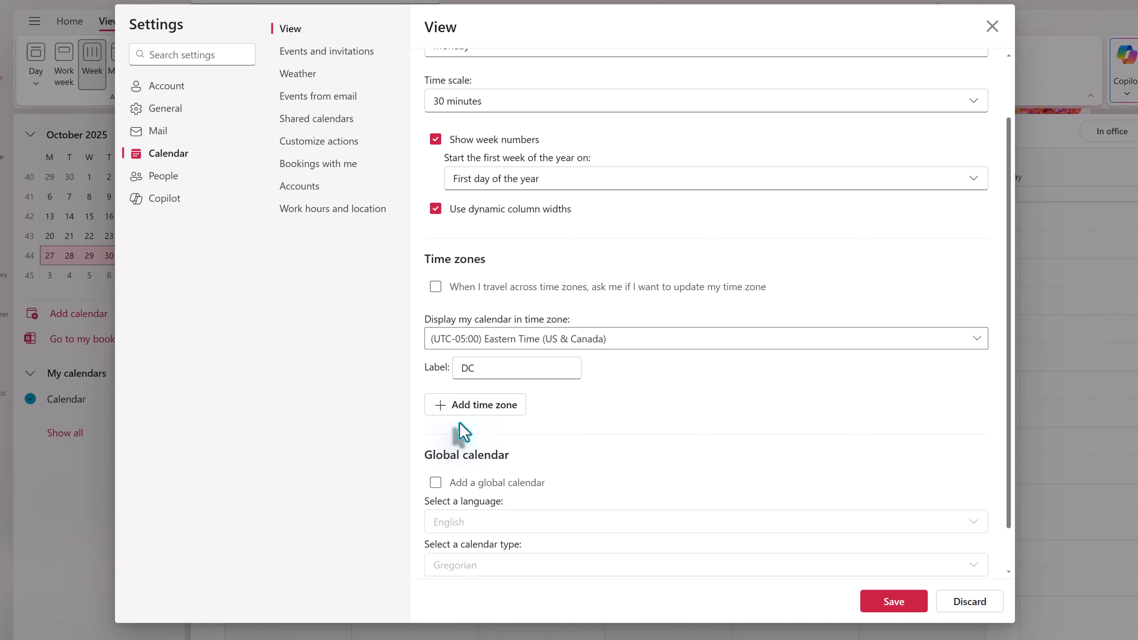
pyautogui.click(468, 408)
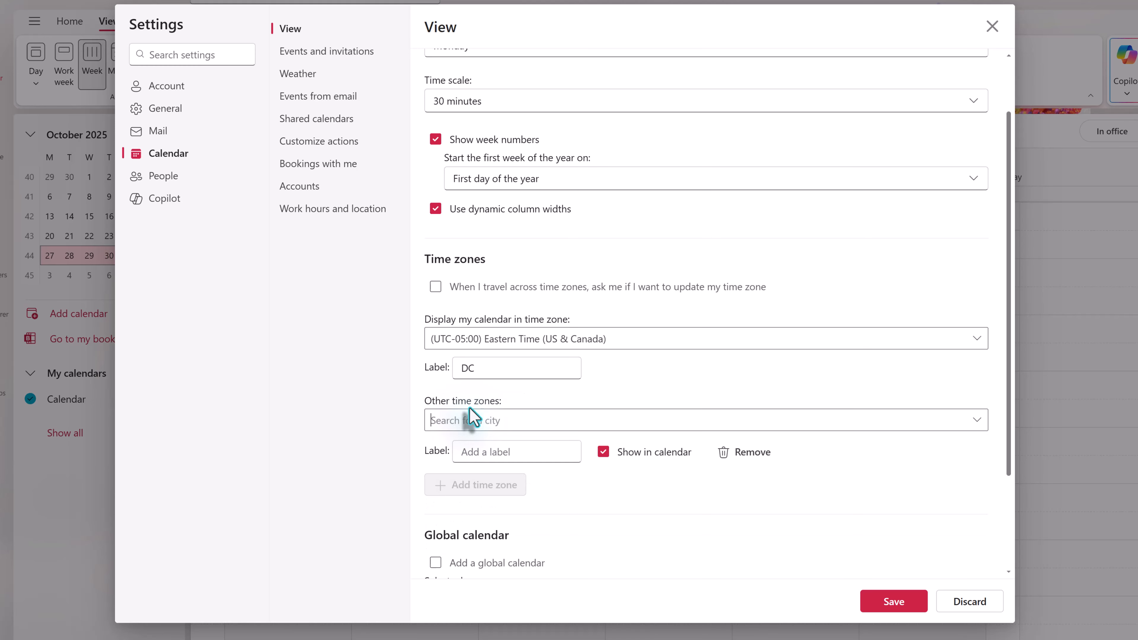
pyautogui.click(585, 422)
pyautogui.write('Salt')
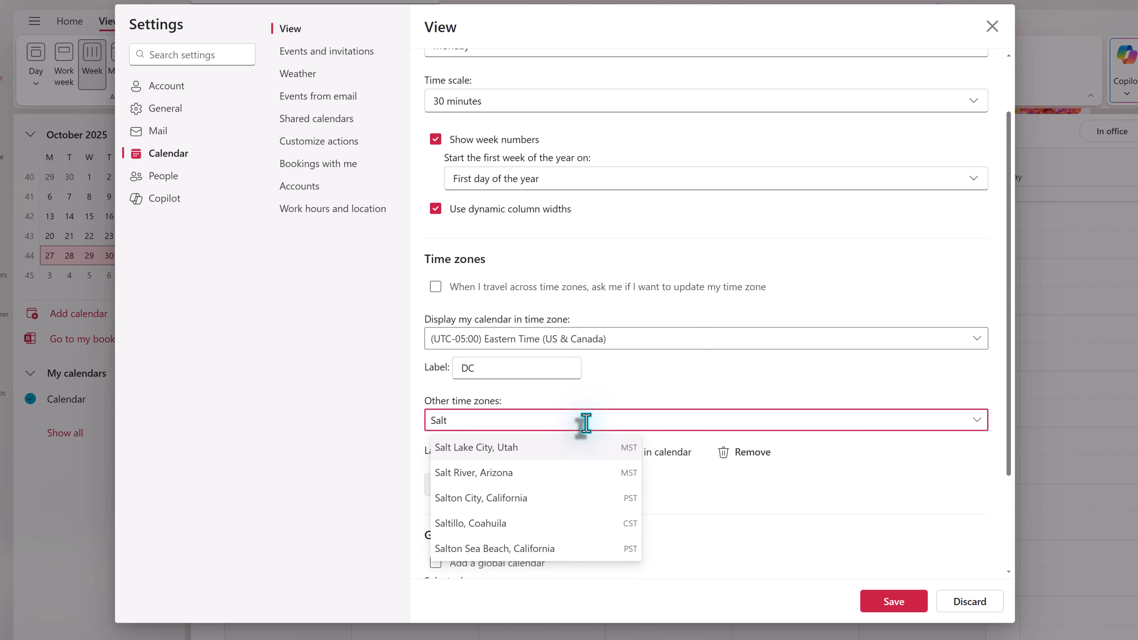
pyautogui.click(518, 449)
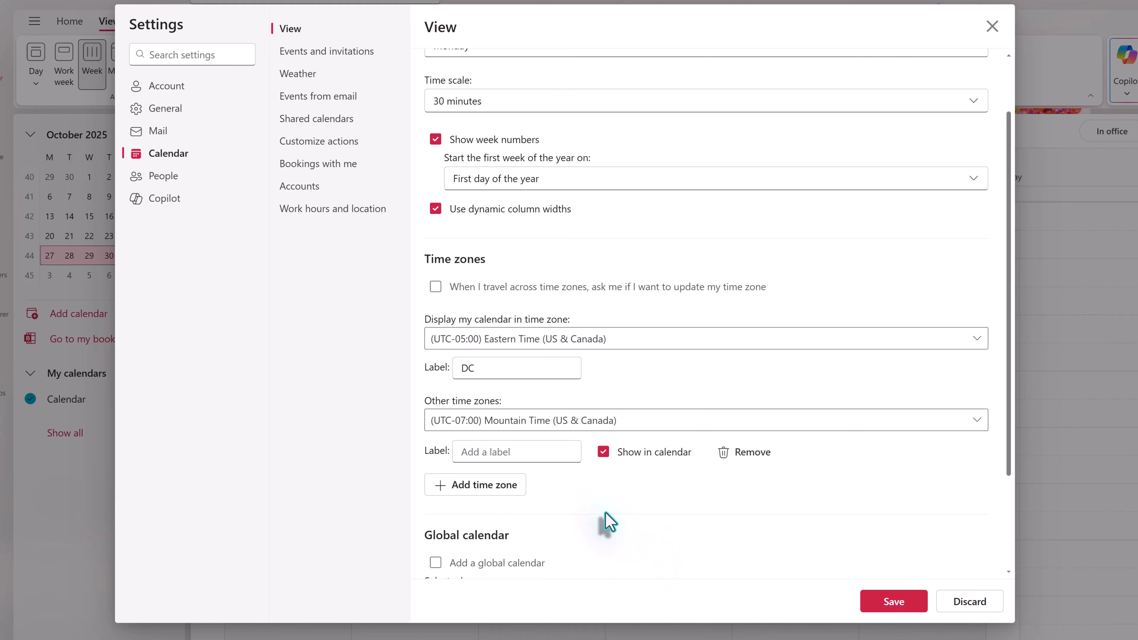
pyautogui.click(498, 451)
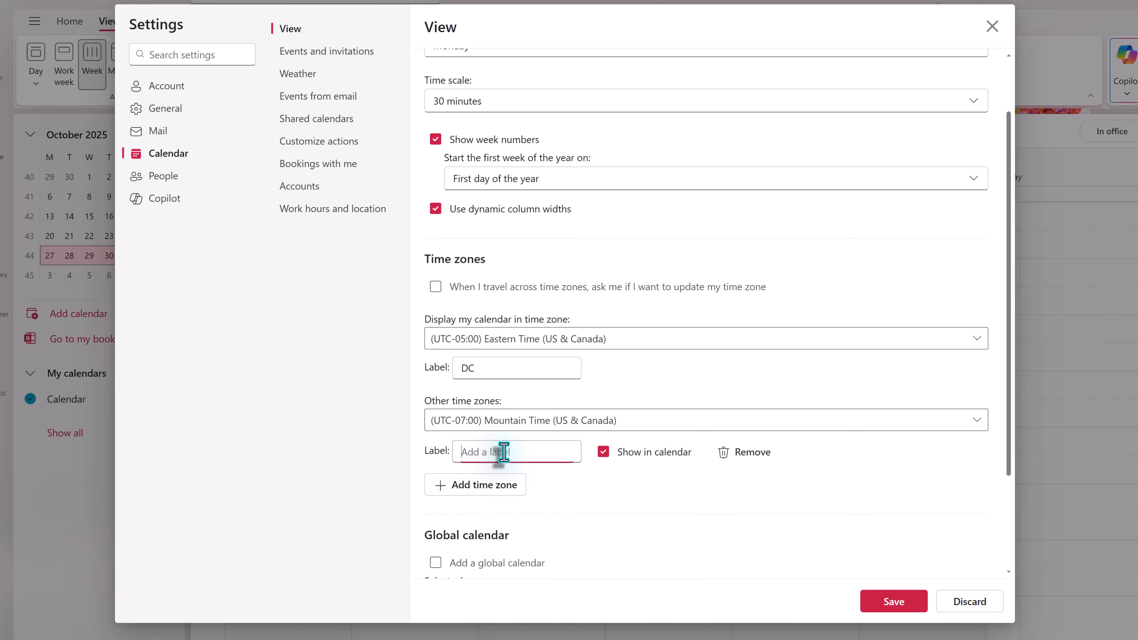
pyautogui.write('Coworker 1')
pyautogui.scroll(-1, 659, 488)
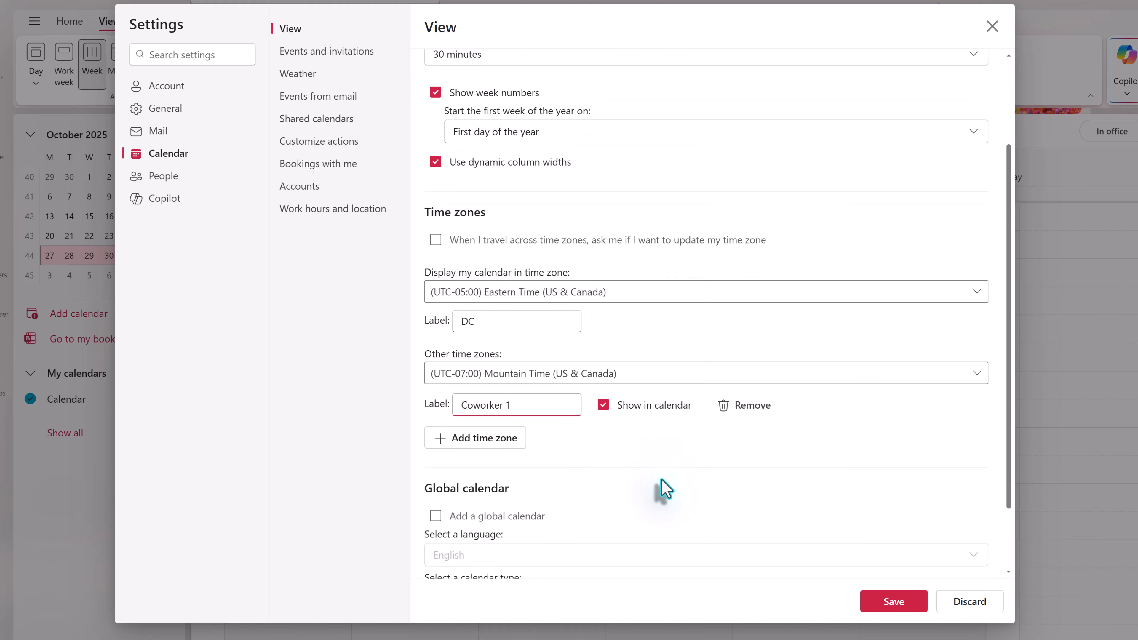
pyautogui.click(894, 602)
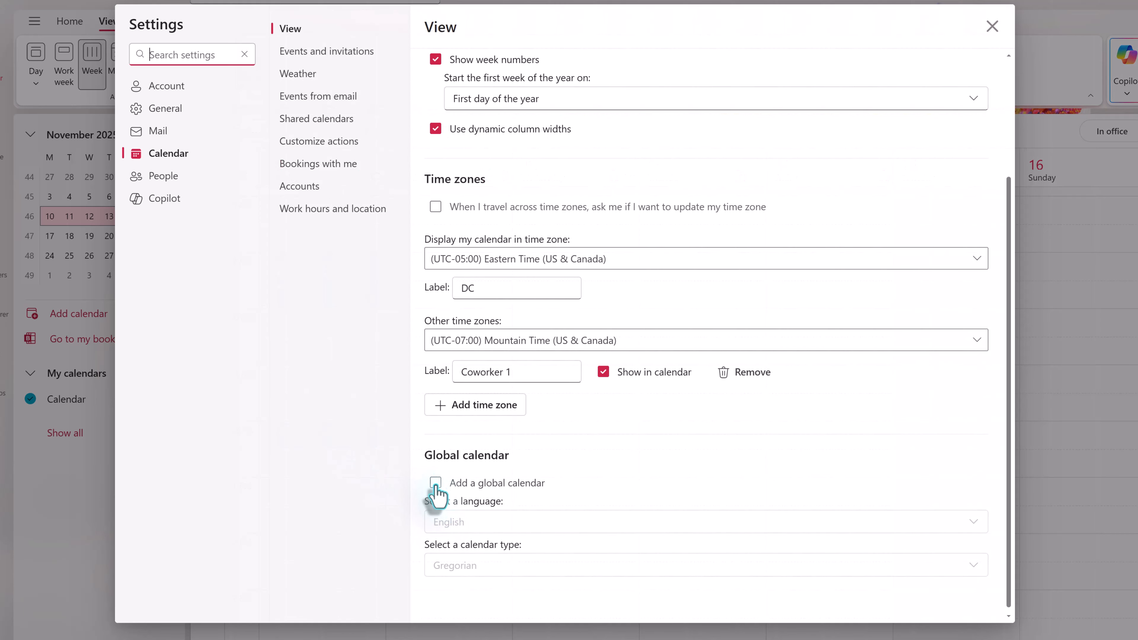
# Add a global calendar with Korean as its language and save the view settings
pyautogui.click(436, 483)
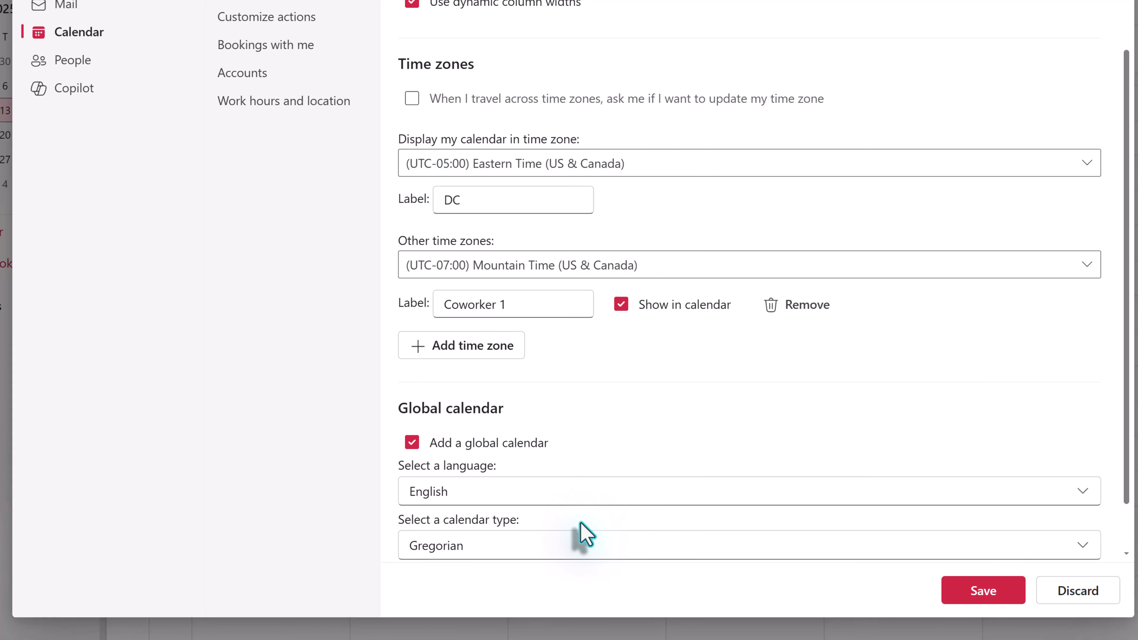
pyautogui.click(574, 491)
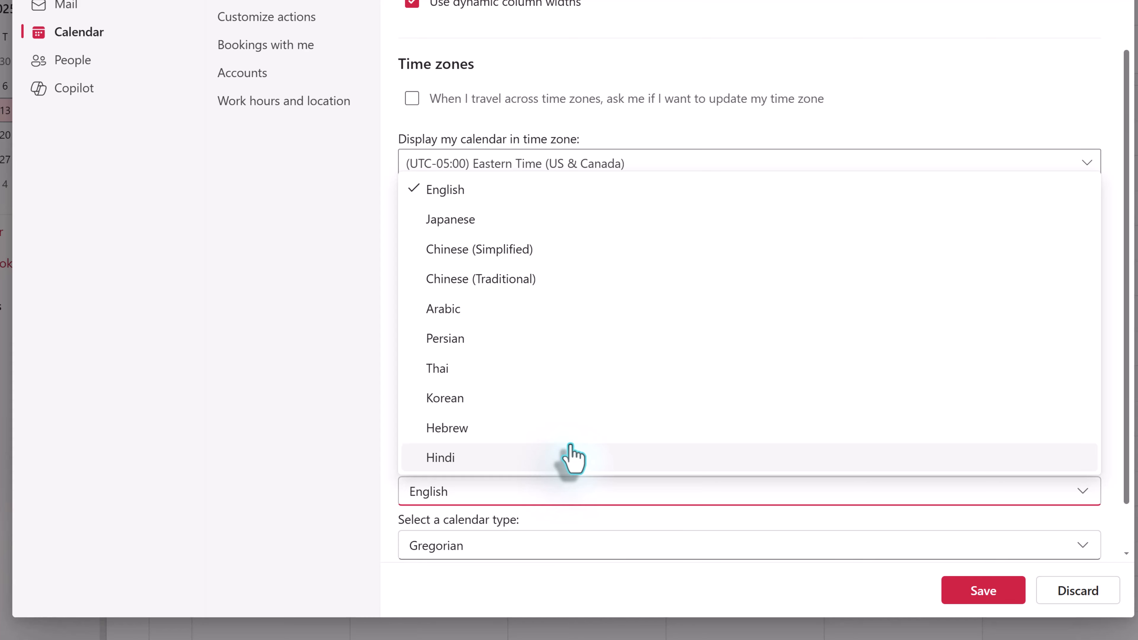
pyautogui.click(478, 400)
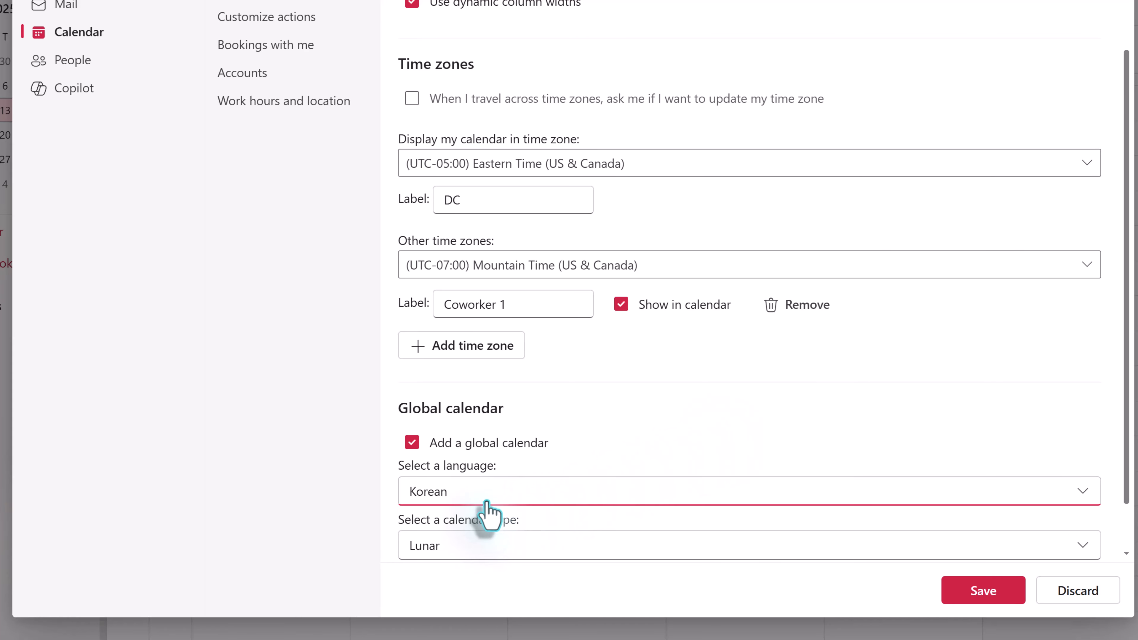
pyautogui.click(984, 591)
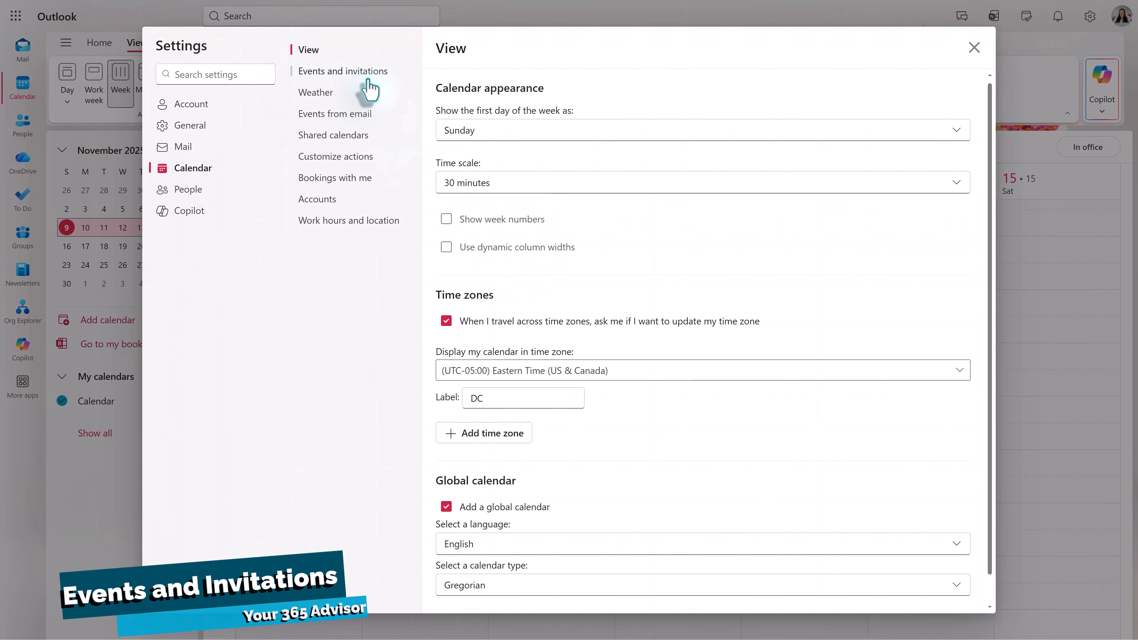
# In the events and invitations settings, set the default reminder to 15 minutes before
pyautogui.click(368, 79)
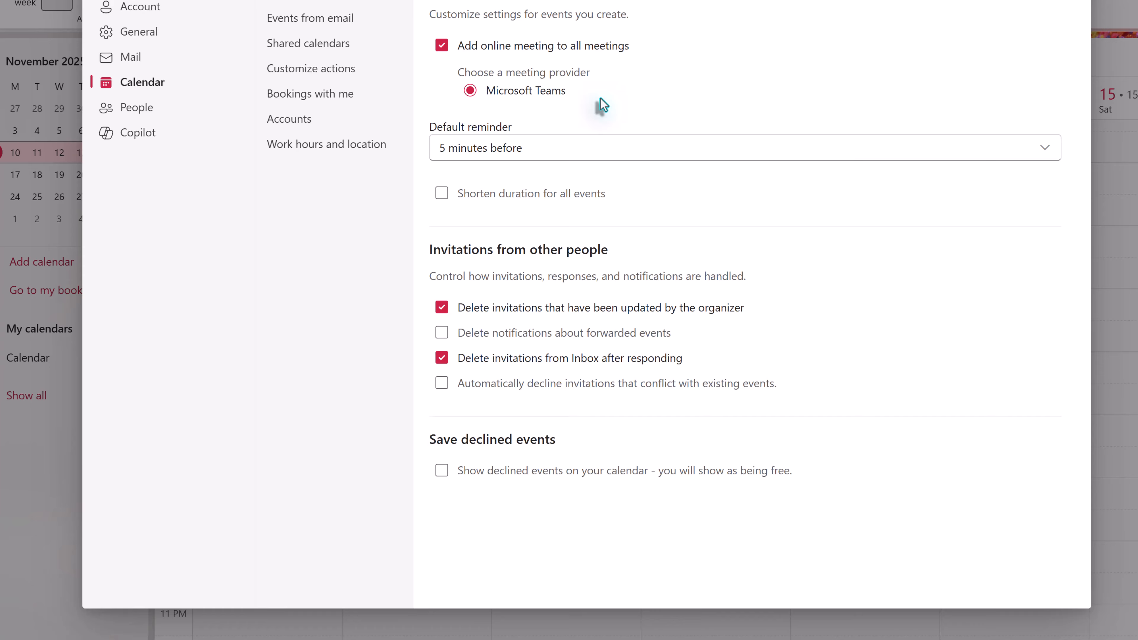
pyautogui.click(606, 155)
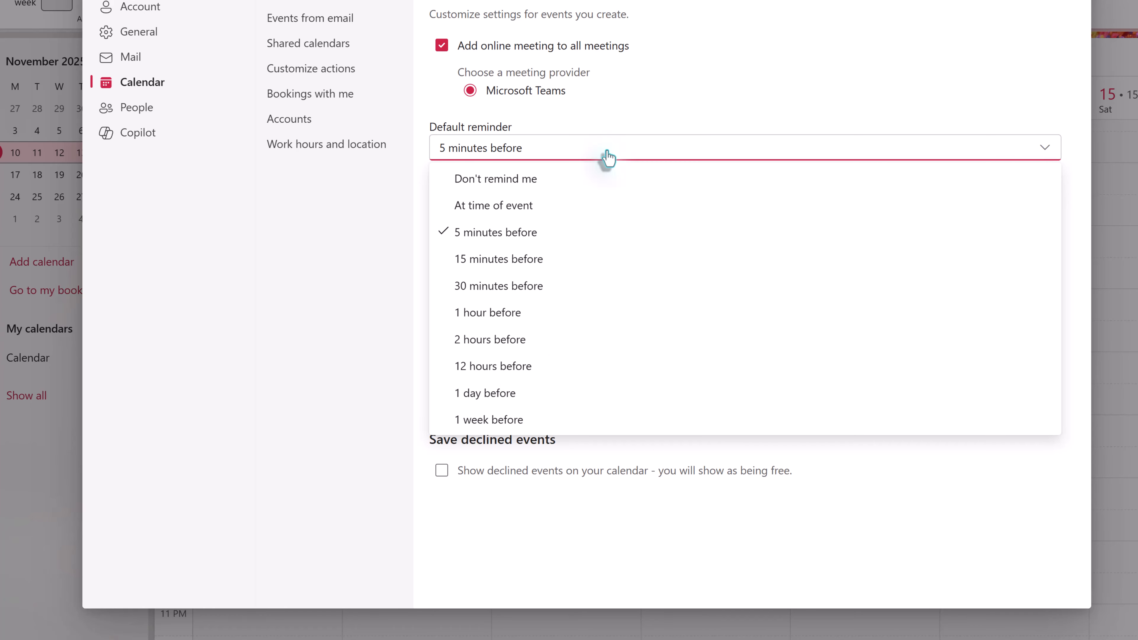
pyautogui.click(516, 263)
# Shorten all events by ending them early, 5 minutes for those under one hour and 10 minutes for longer ones
pyautogui.click(441, 195)
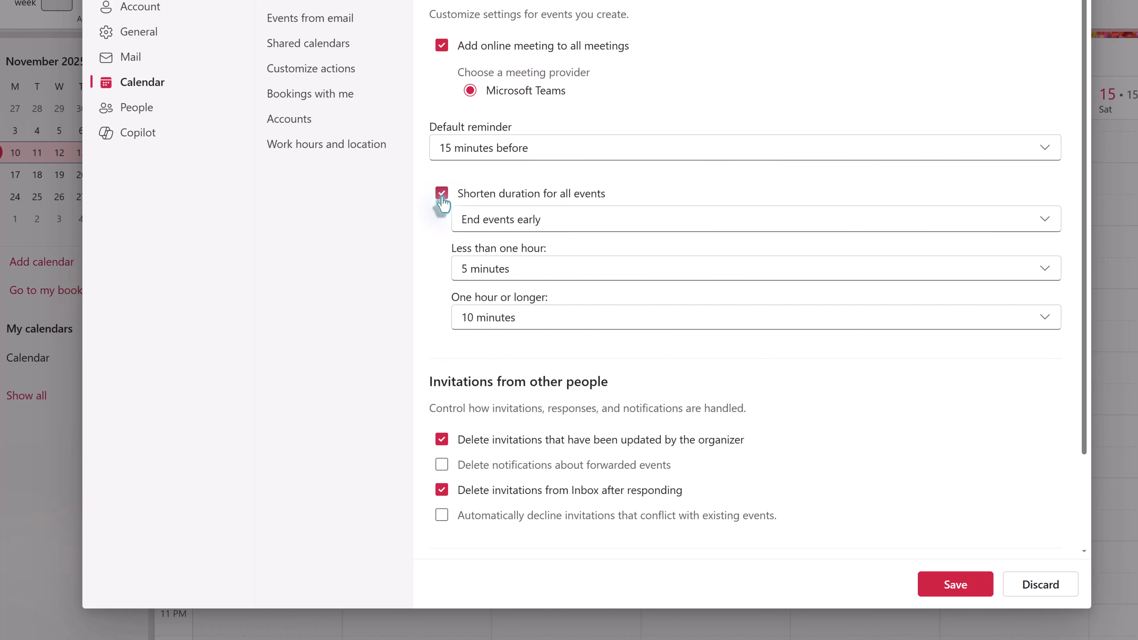
pyautogui.click(589, 226)
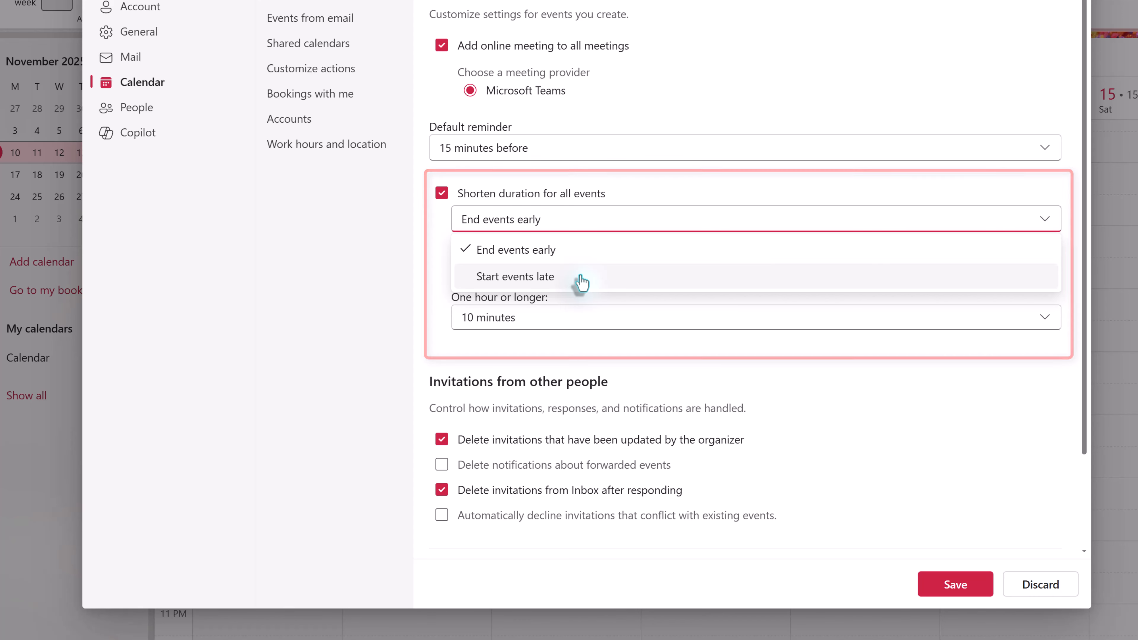
pyautogui.click(533, 274)
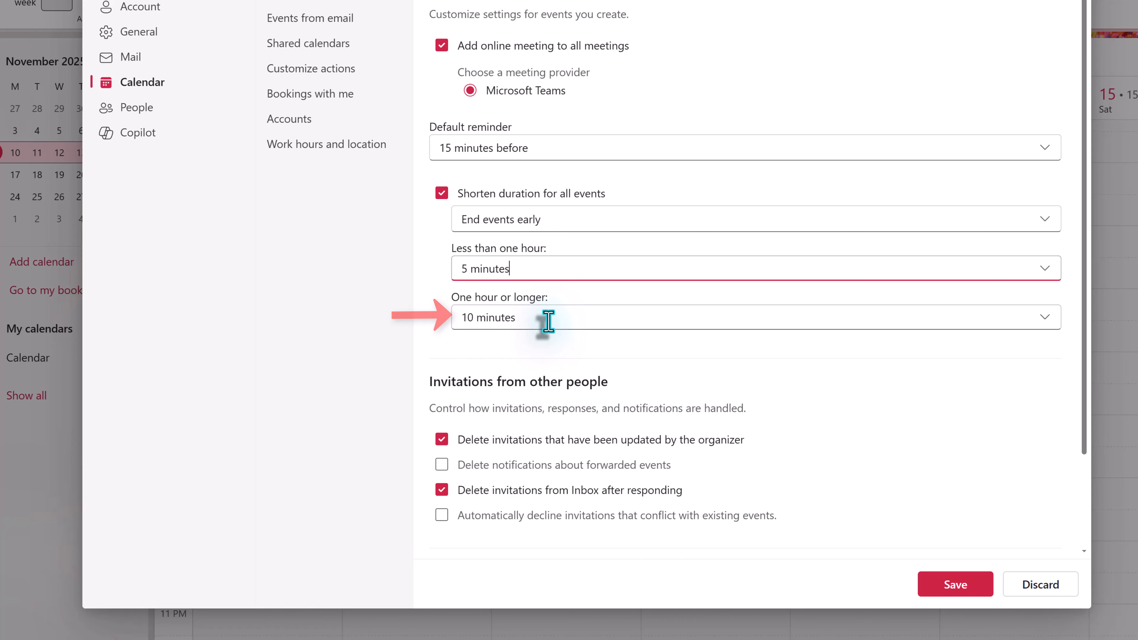
# Turn on automatic declining of invitations that conflict with existing events
pyautogui.scroll(-2, 578, 449)
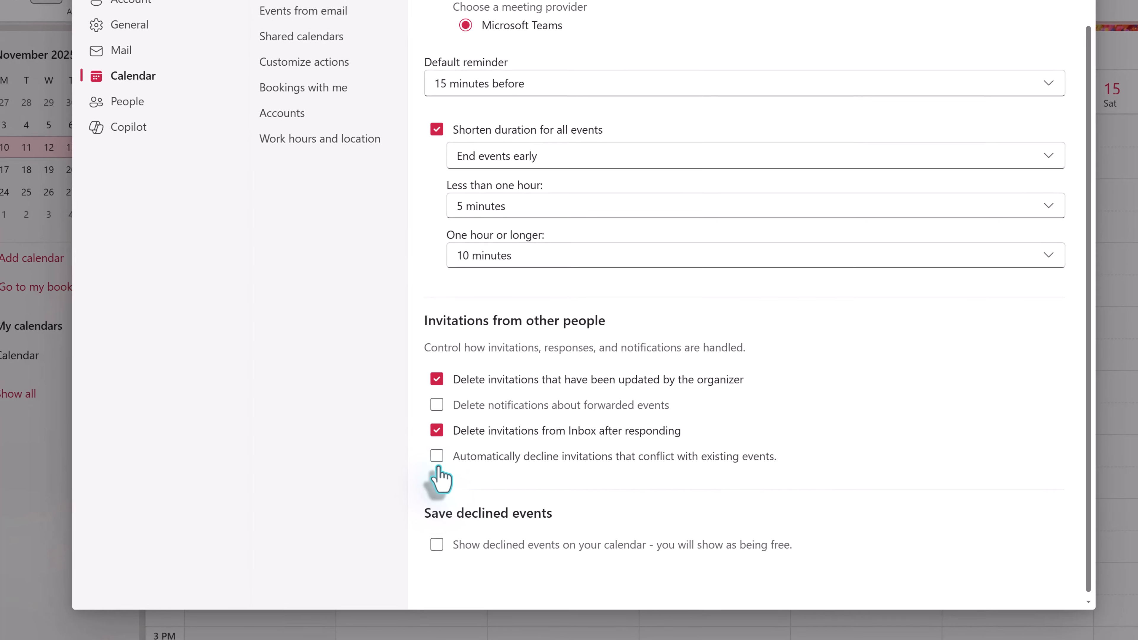
pyautogui.click(441, 456)
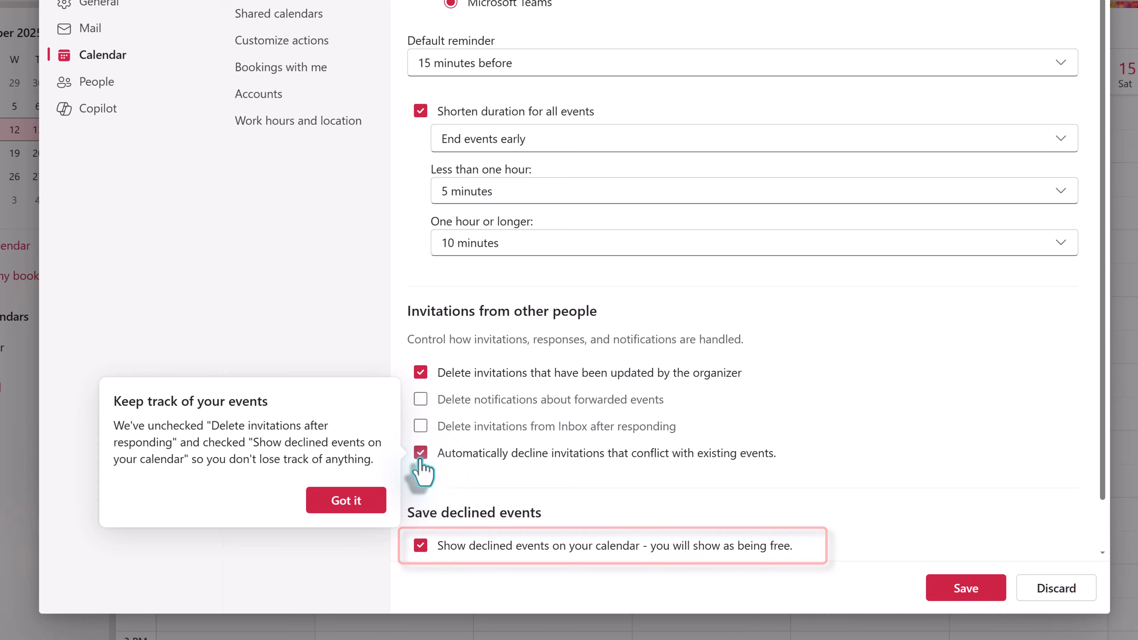
pyautogui.click(486, 465)
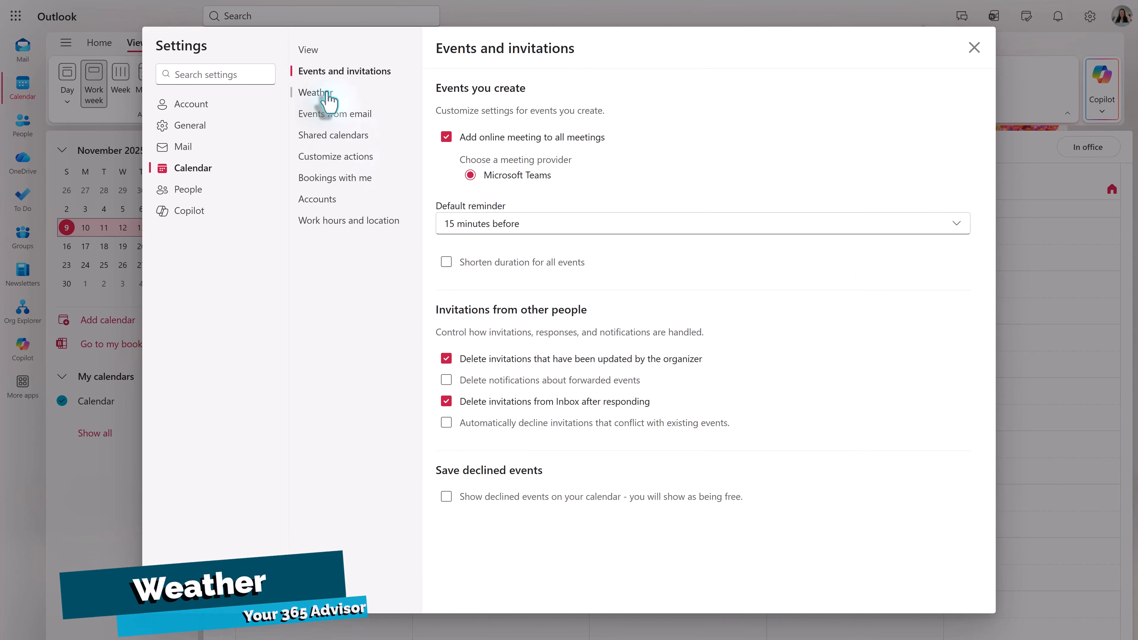
# Add Miami, Florida and Salt Lake City, Utah as weather locations for the calendar
pyautogui.click(329, 94)
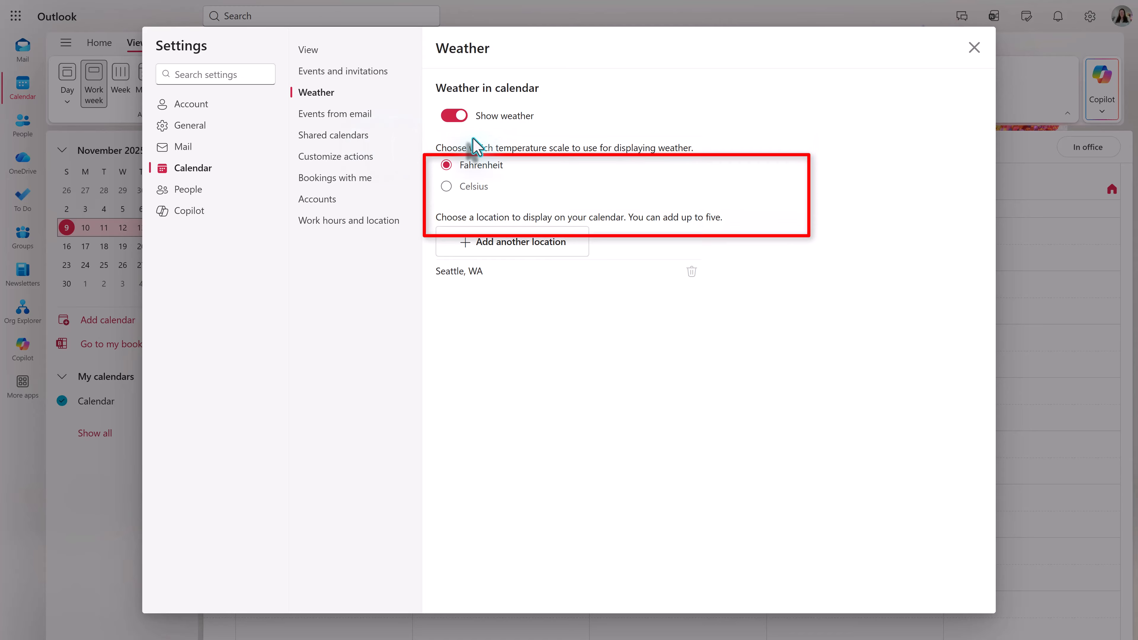
pyautogui.click(536, 254)
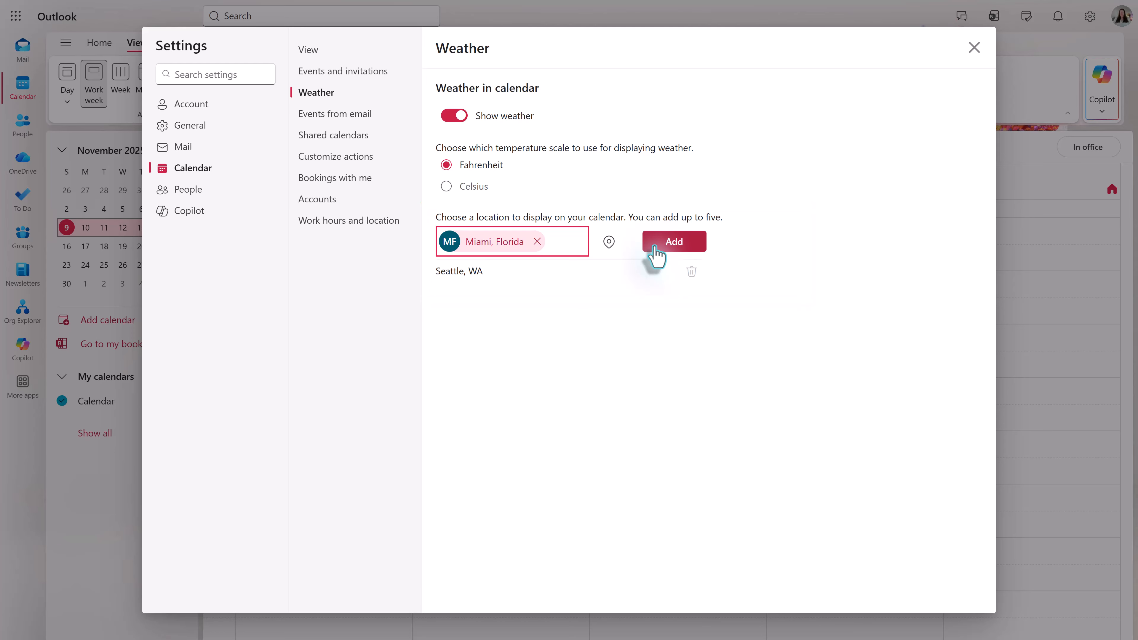
pyautogui.click(655, 244)
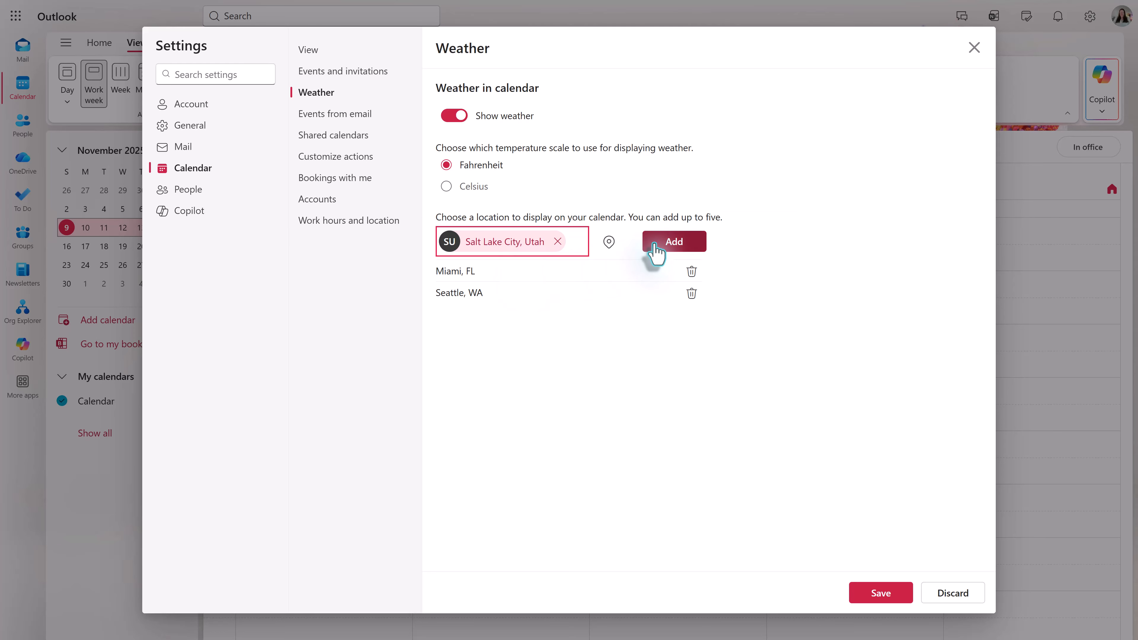
pyautogui.click(655, 247)
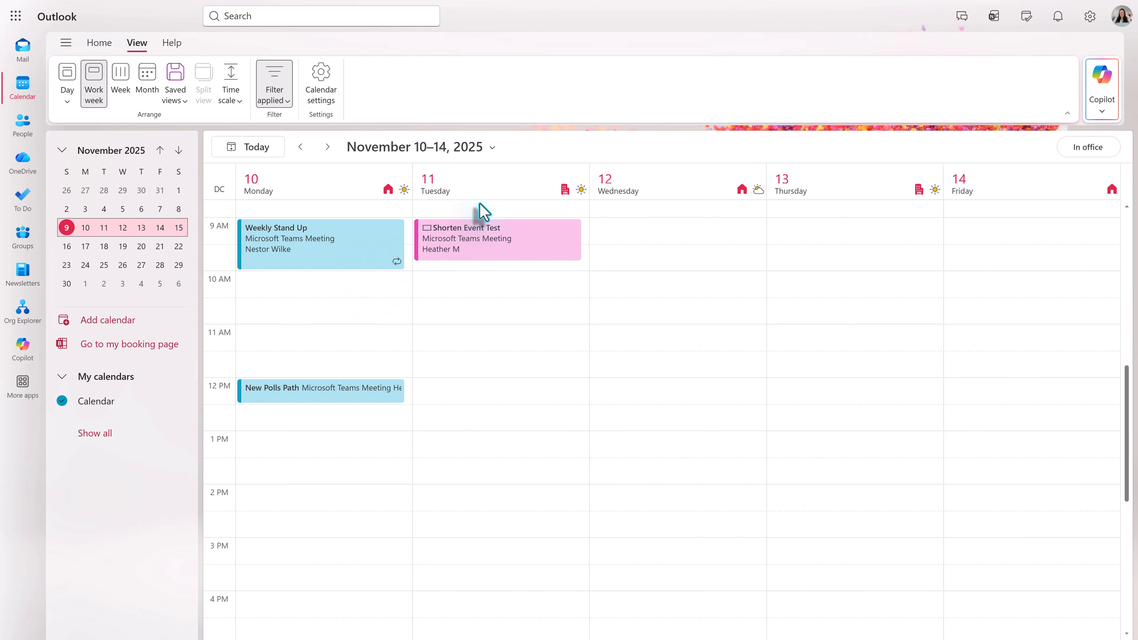
# View the forecast for Monday, November 10 in the calendar for each of the saved weather locations
pyautogui.moveTo(405, 201)
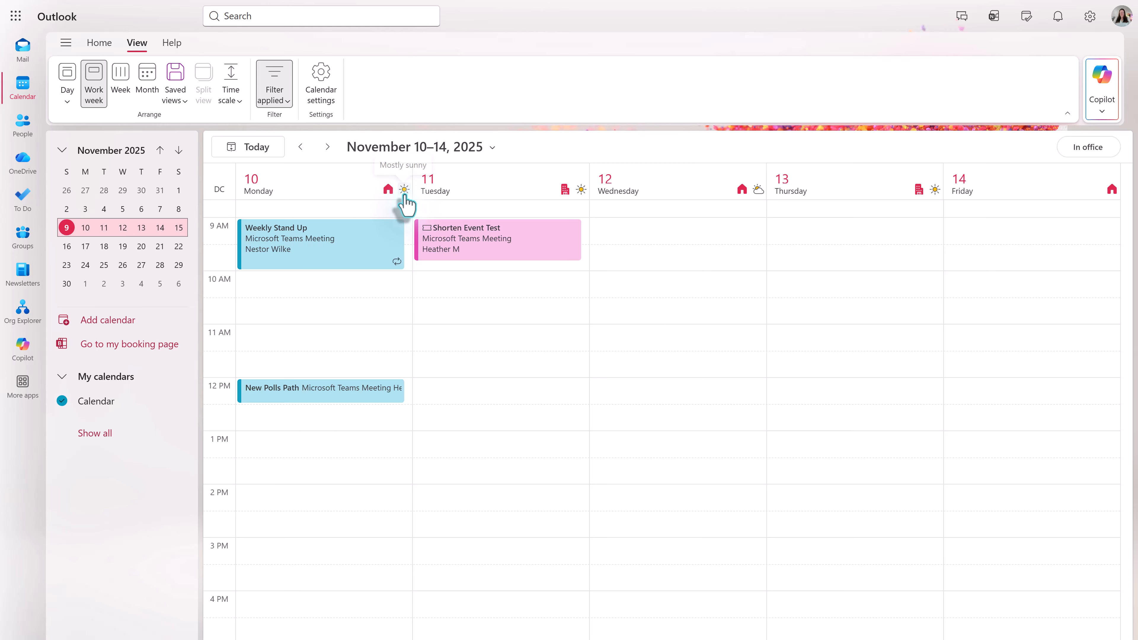
pyautogui.click(403, 193)
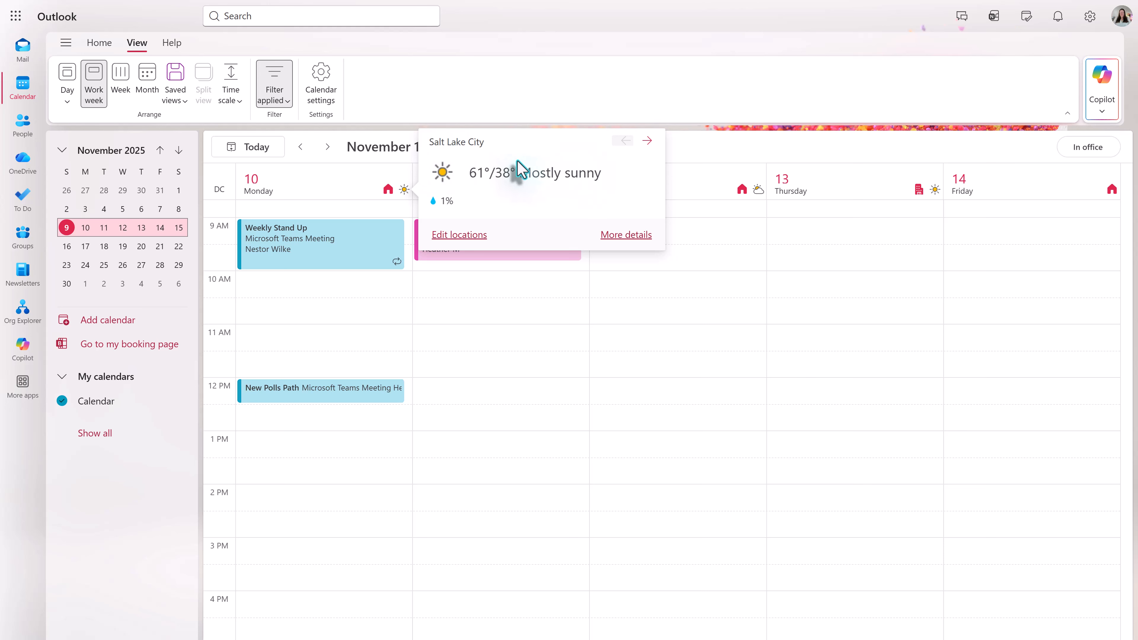
pyautogui.click(648, 141)
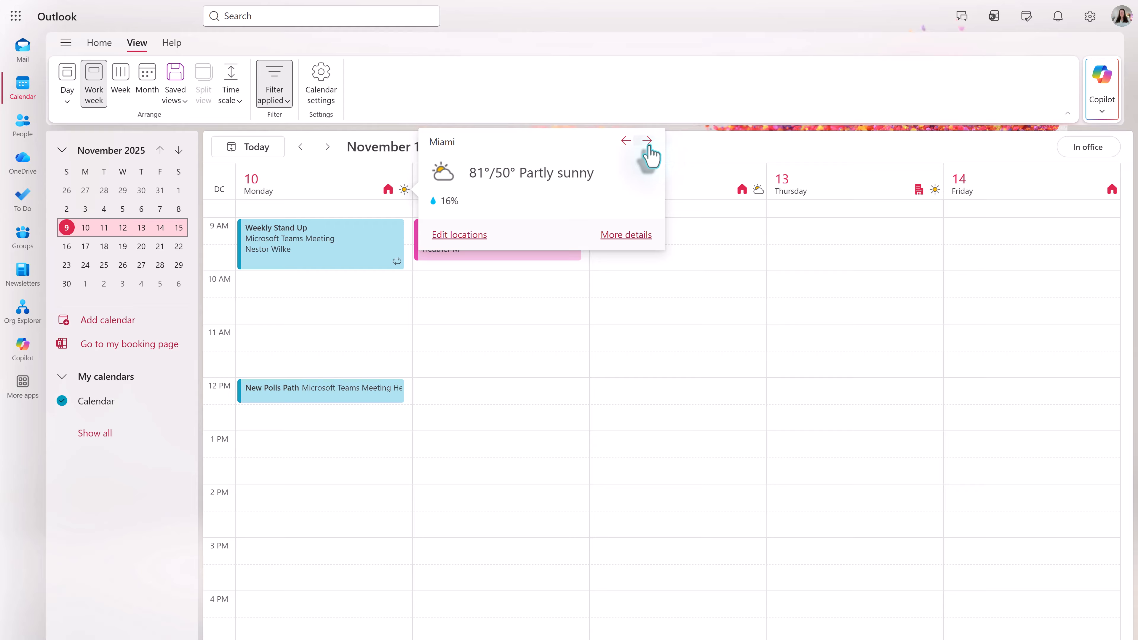
pyautogui.click(648, 143)
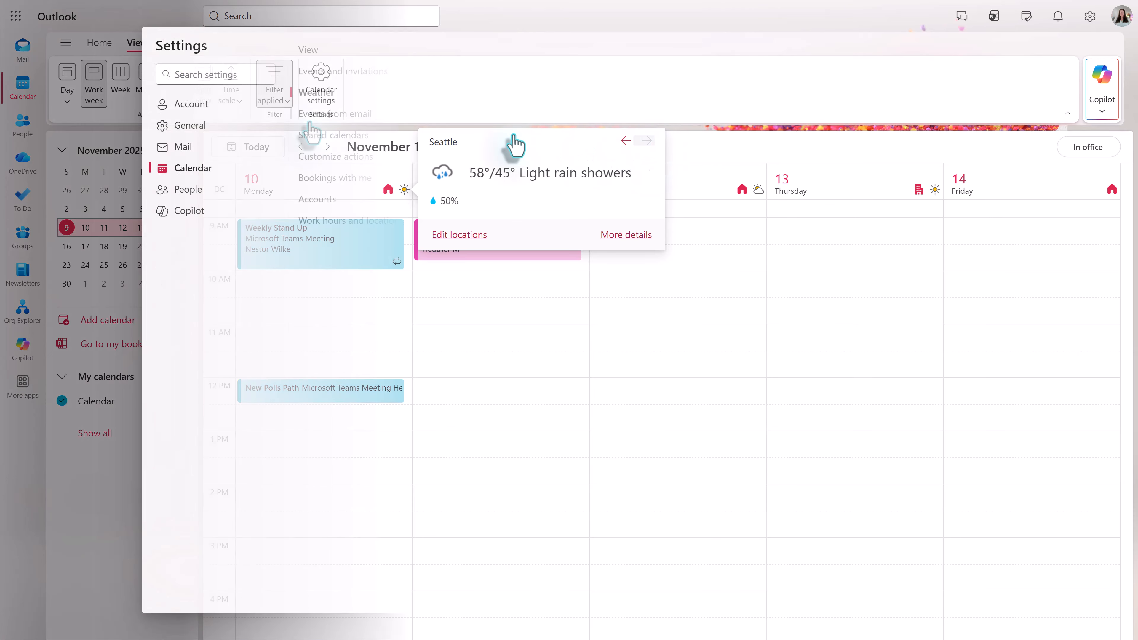
# In the events from email settings, set package deliveries to show event summaries in email and on the calendar
pyautogui.click(322, 117)
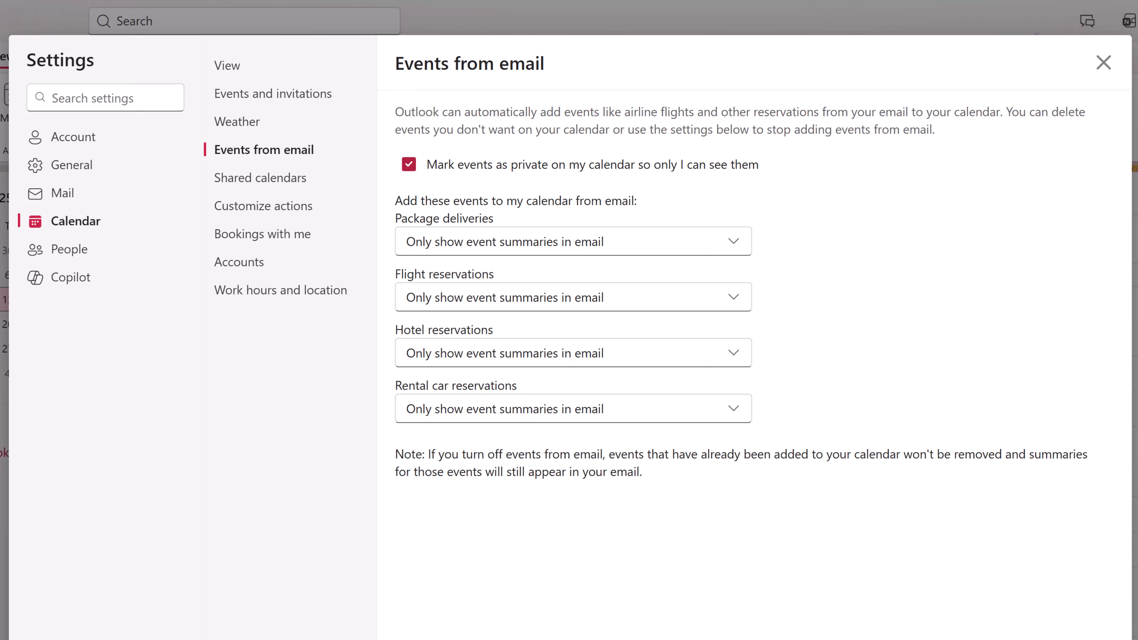
pyautogui.click(734, 240)
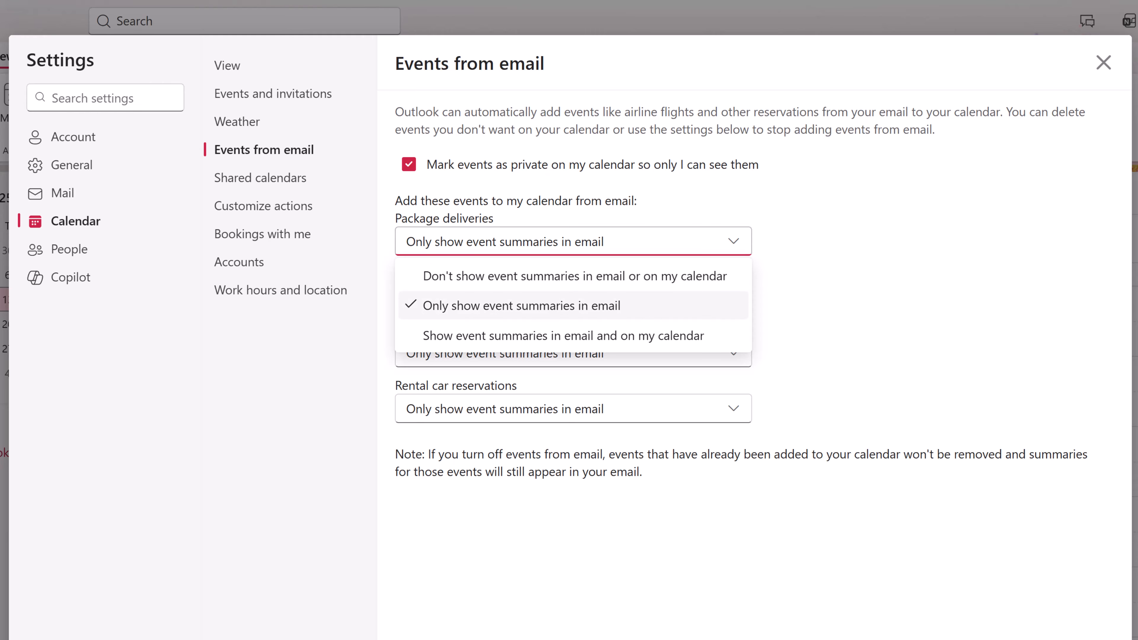
pyautogui.press('Return')
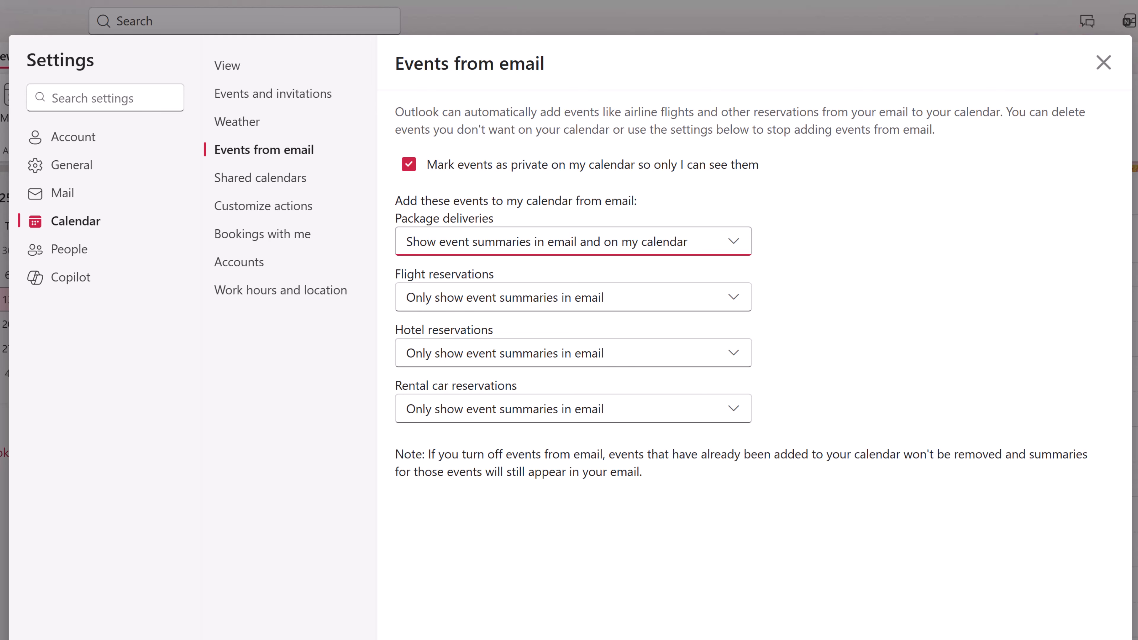
# In the shared calendars settings, view the sharing and permissions options for the main Calendar
pyautogui.click(265, 180)
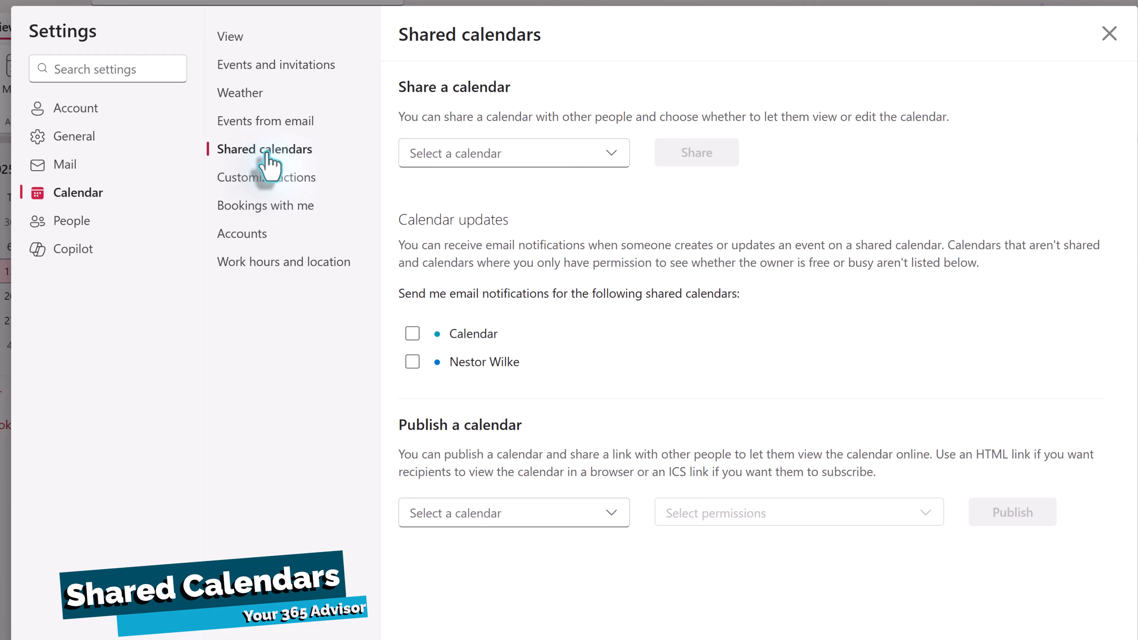
pyautogui.click(563, 157)
pyautogui.click(501, 194)
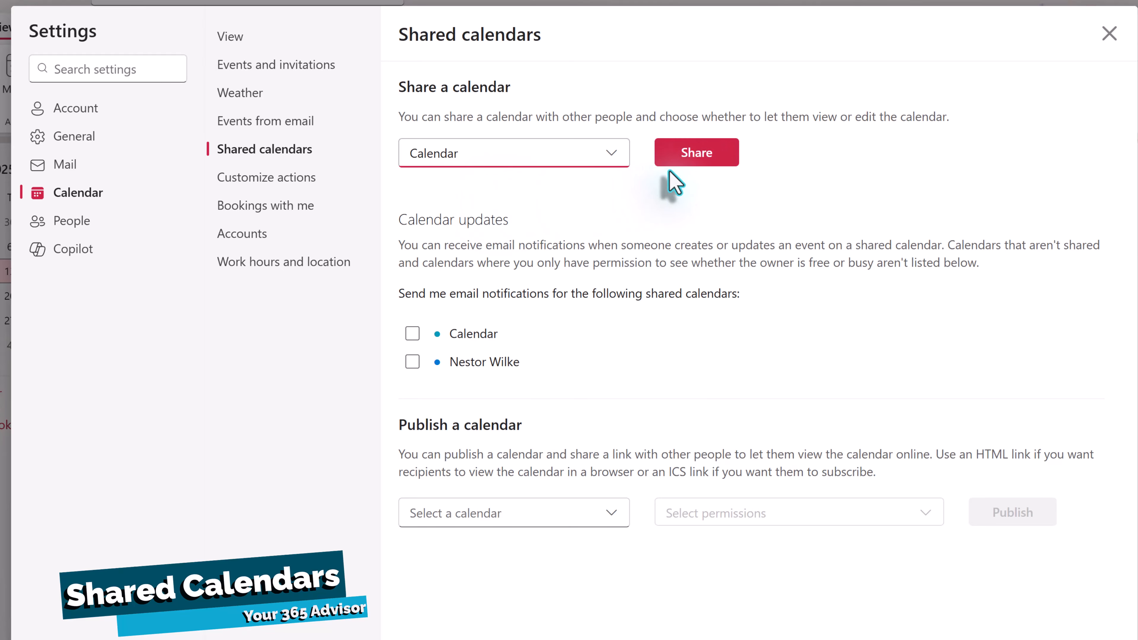
pyautogui.click(694, 155)
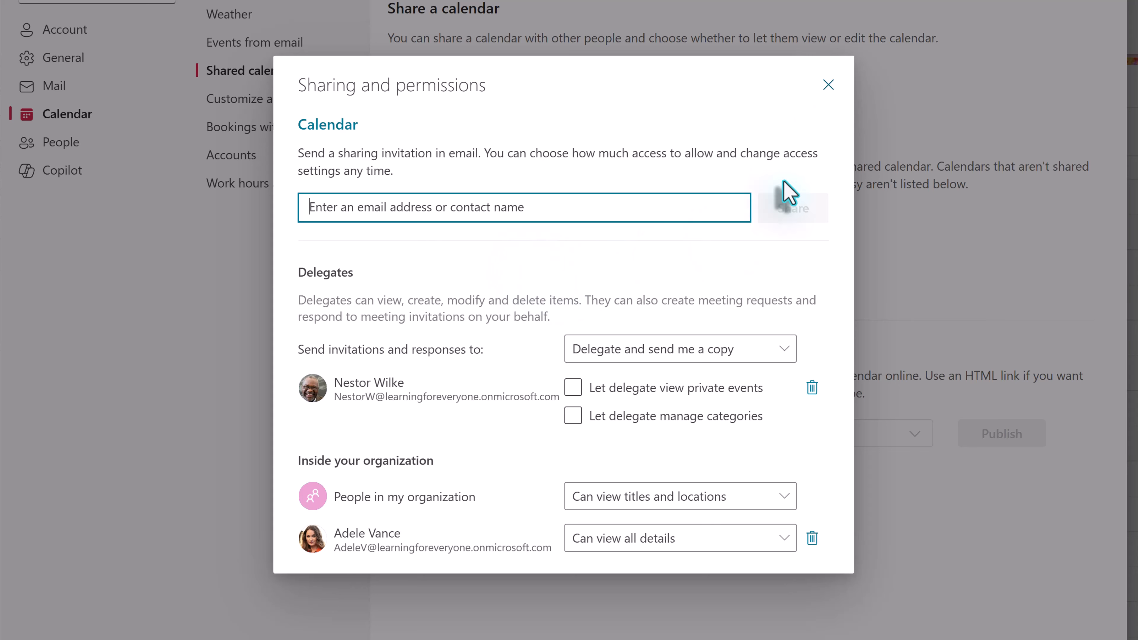
pyautogui.click(828, 84)
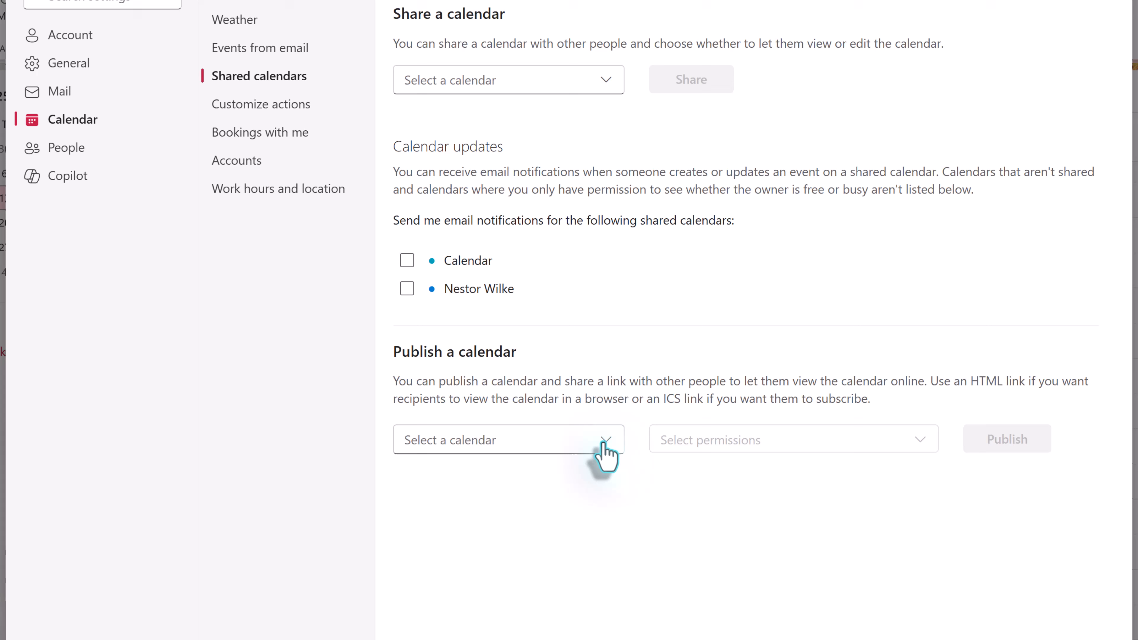
# Publish the colleague's calendar with the permission "Can view when I'm busy"
pyautogui.click(591, 435)
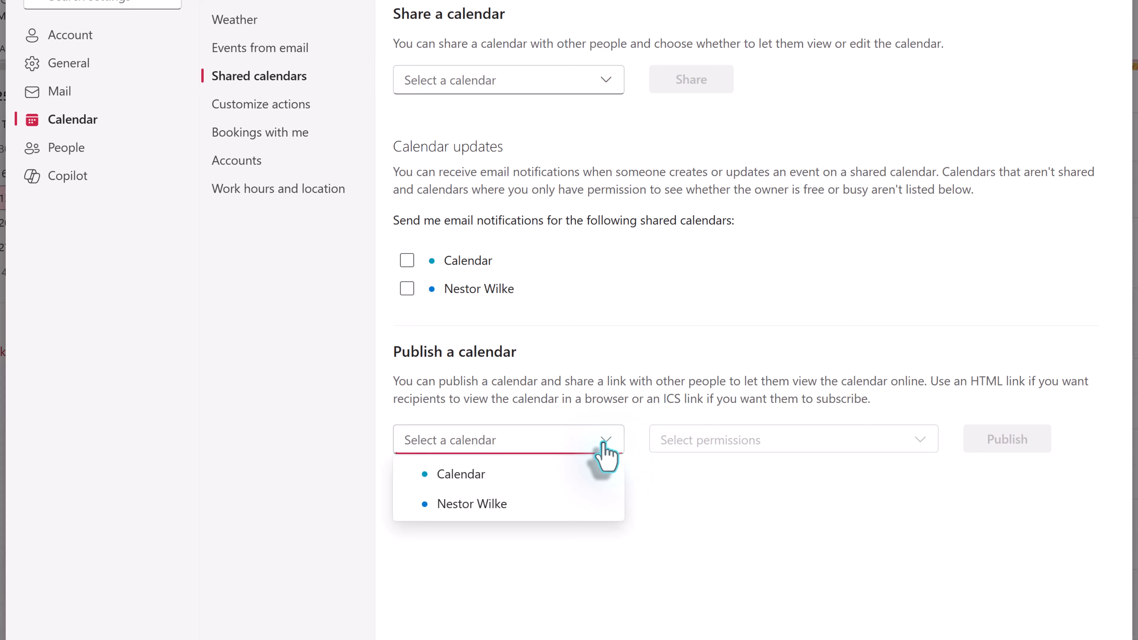
pyautogui.click(497, 504)
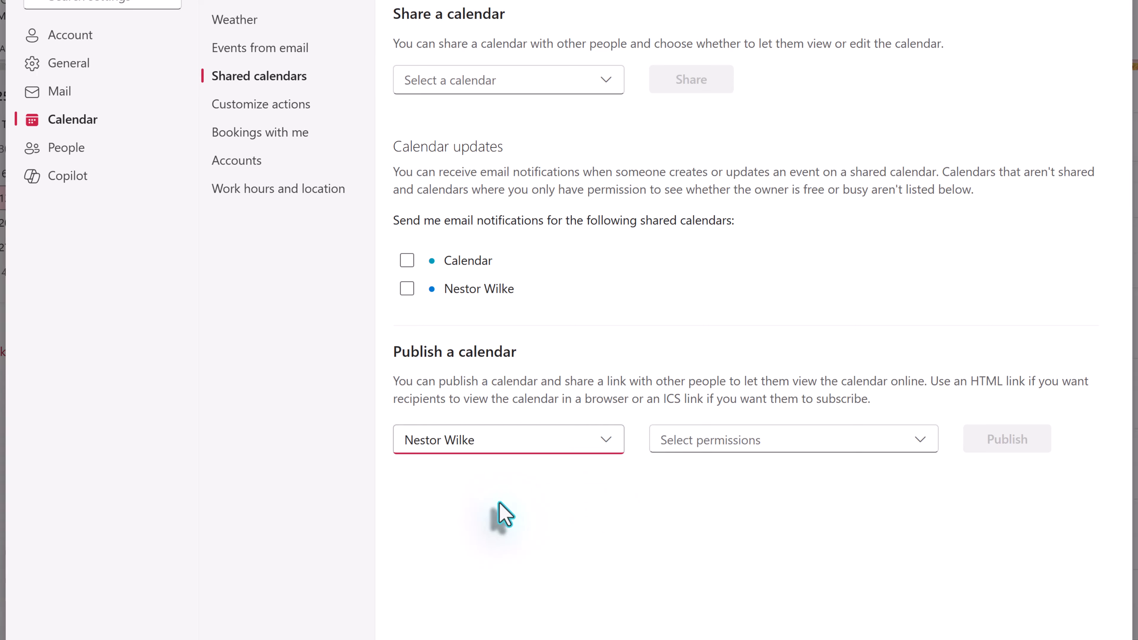
pyautogui.click(708, 444)
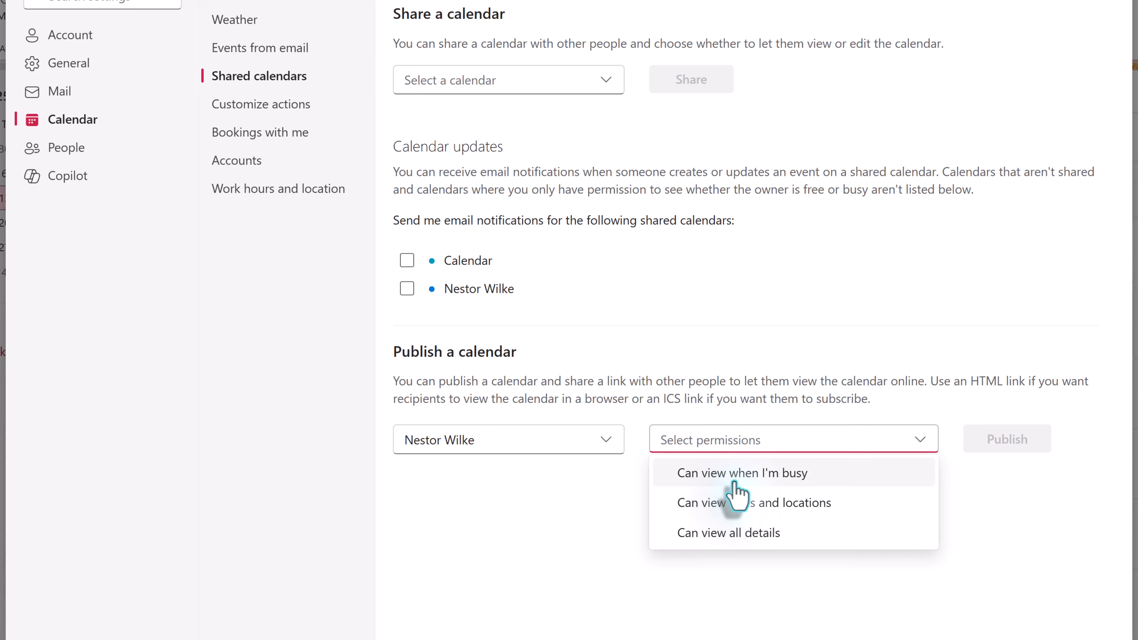
pyautogui.click(733, 476)
pyautogui.click(1010, 443)
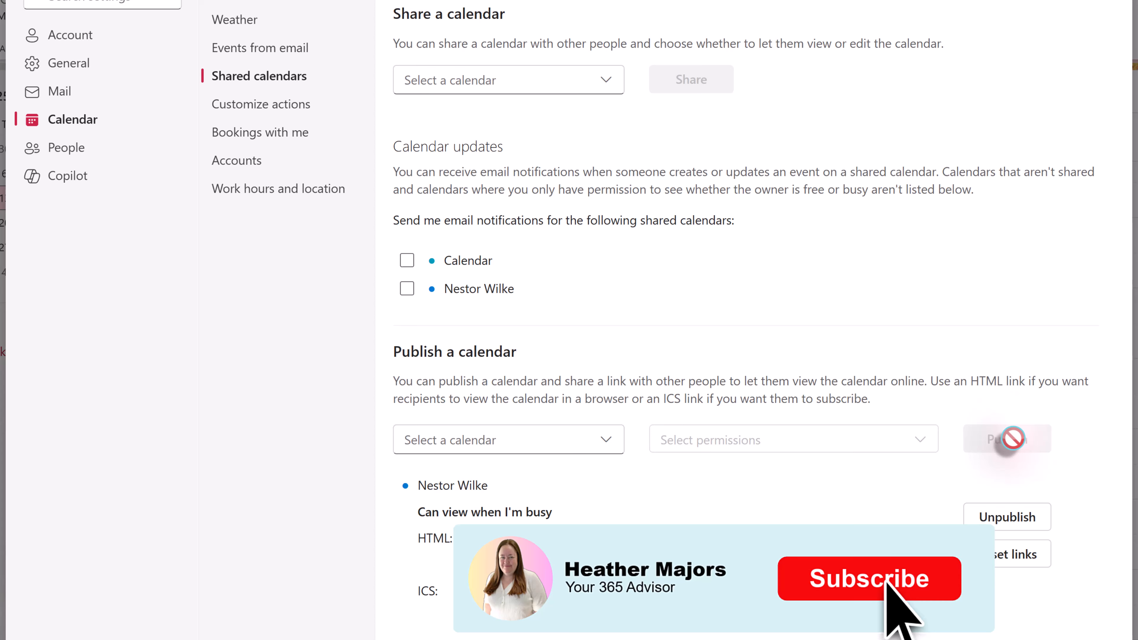
# Customize the calendar surface actions to also include the My Templates and Send to OneNote add-ins
pyautogui.click(261, 104)
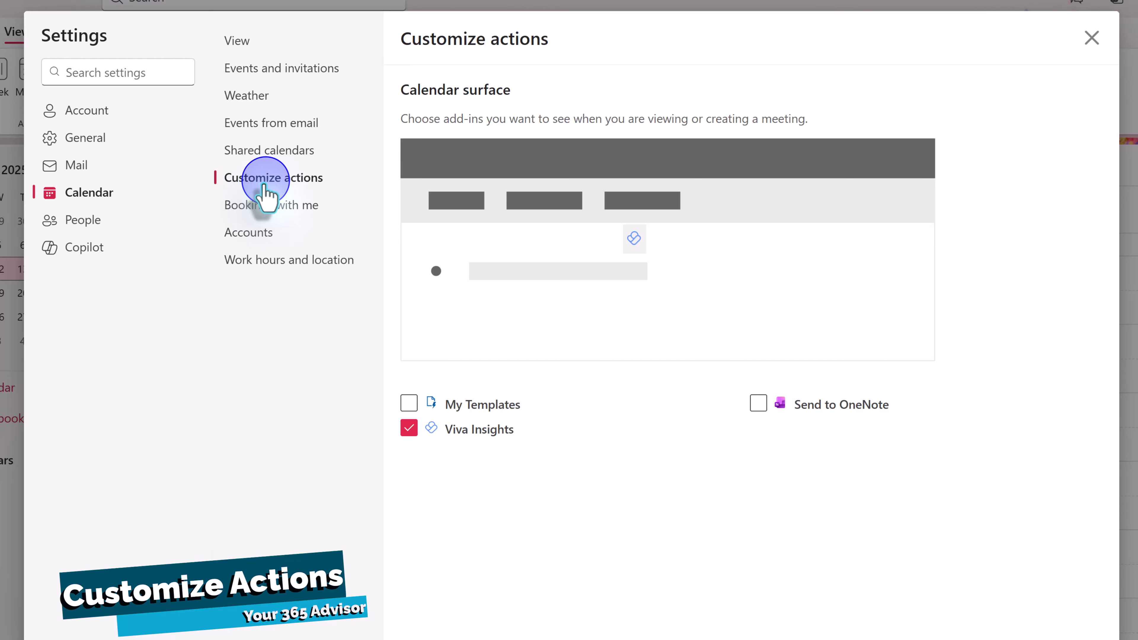
pyautogui.click(410, 403)
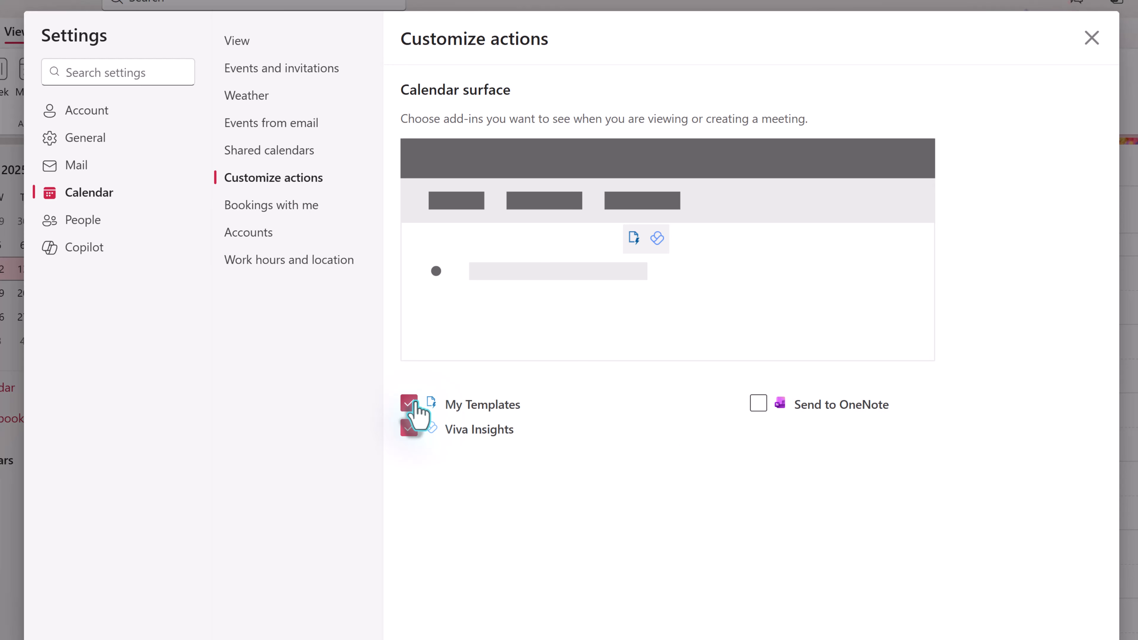
pyautogui.click(757, 405)
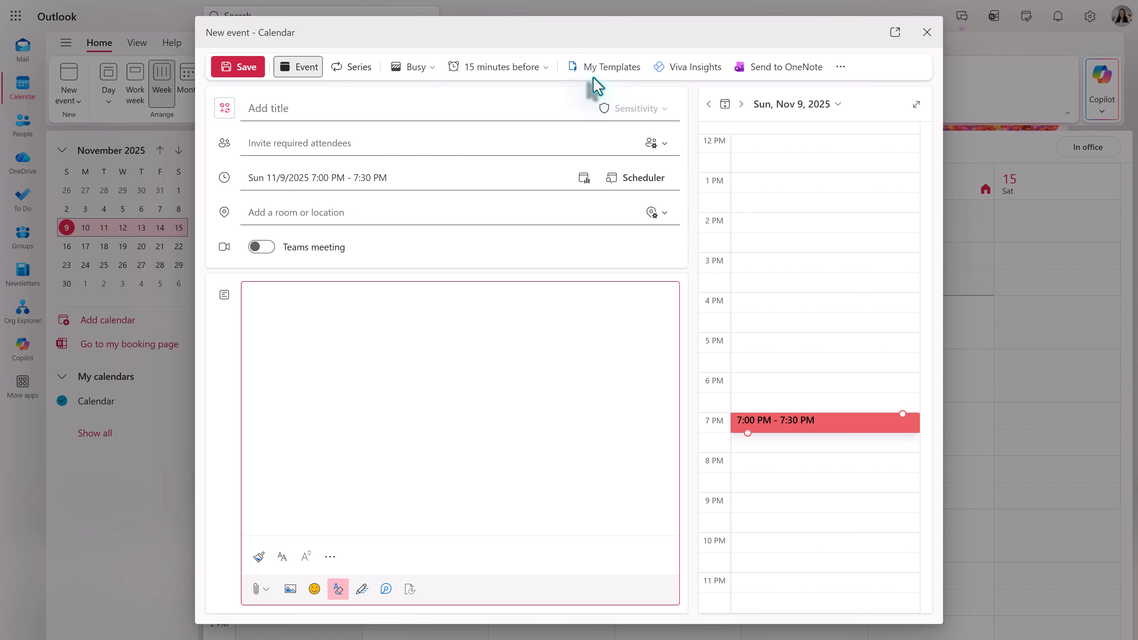
# Insert the Weekly Meeting template into the body of the new event using My Templates
pyautogui.click(610, 77)
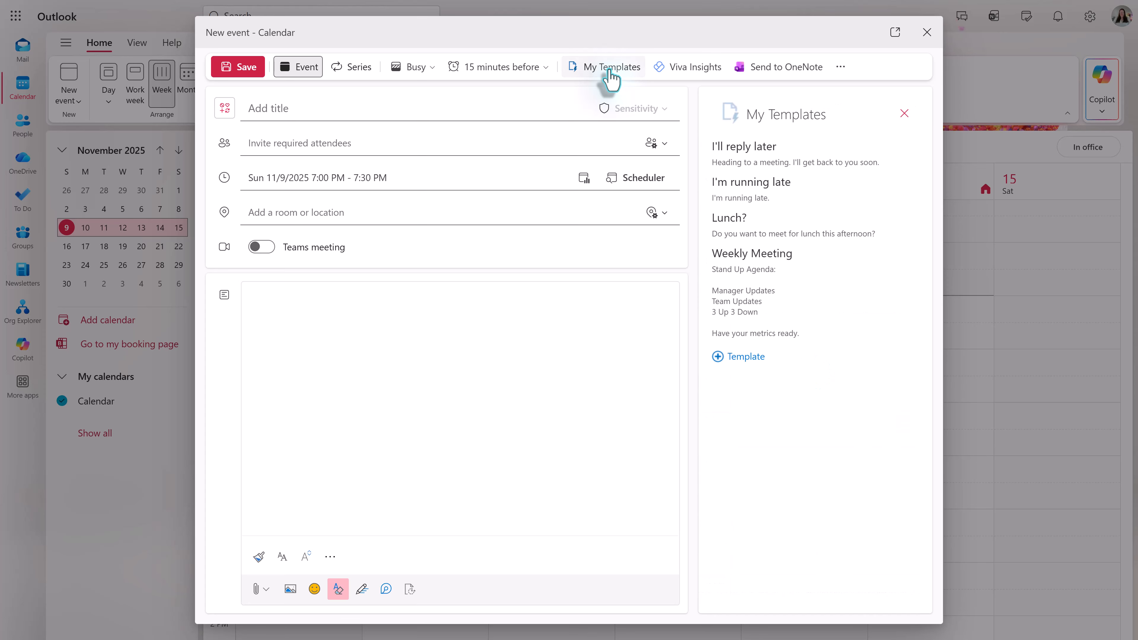
pyautogui.click(801, 272)
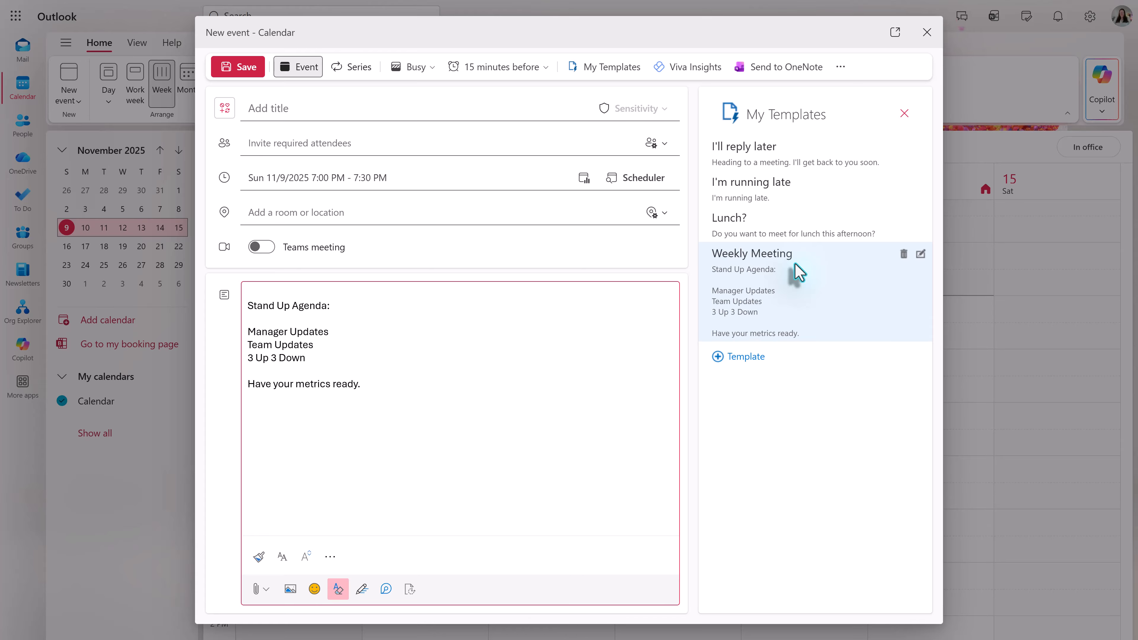
# From the Bookings with me settings, go to the email signature settings and include a link to the bookings page in the signature
pyautogui.click(362, 180)
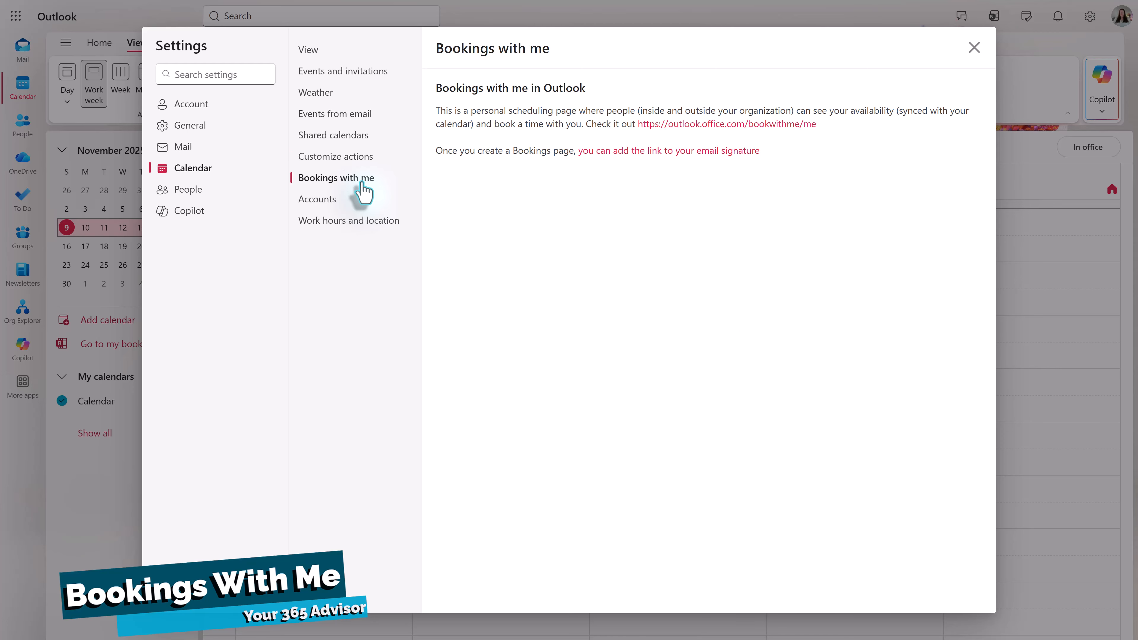
pyautogui.click(362, 181)
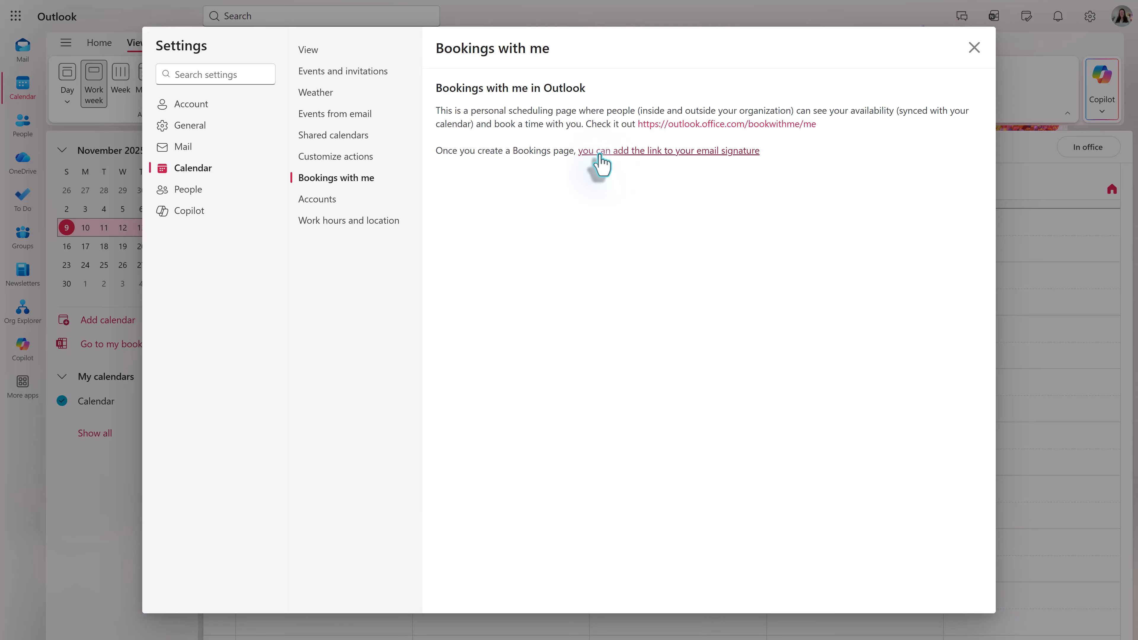
pyautogui.click(603, 152)
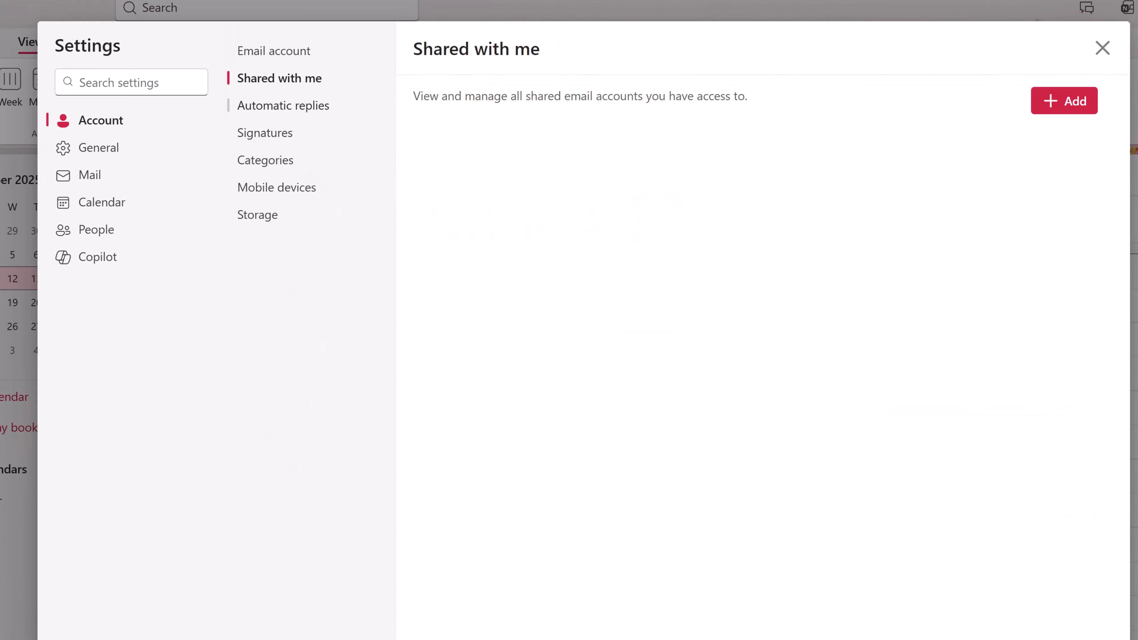
pyautogui.click(265, 130)
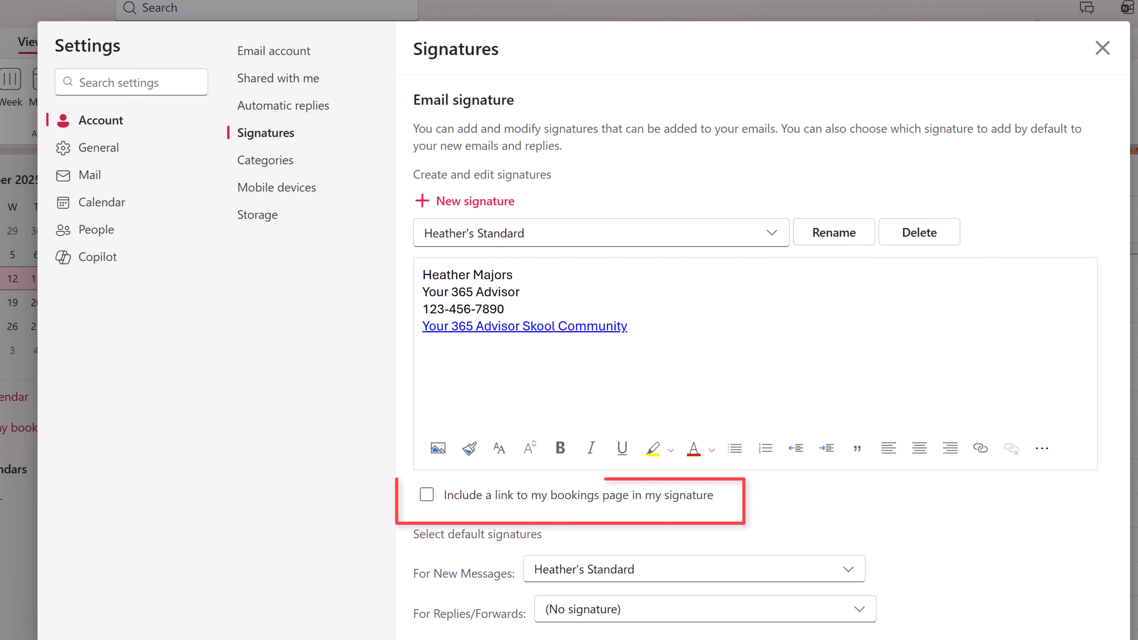
pyautogui.click(427, 495)
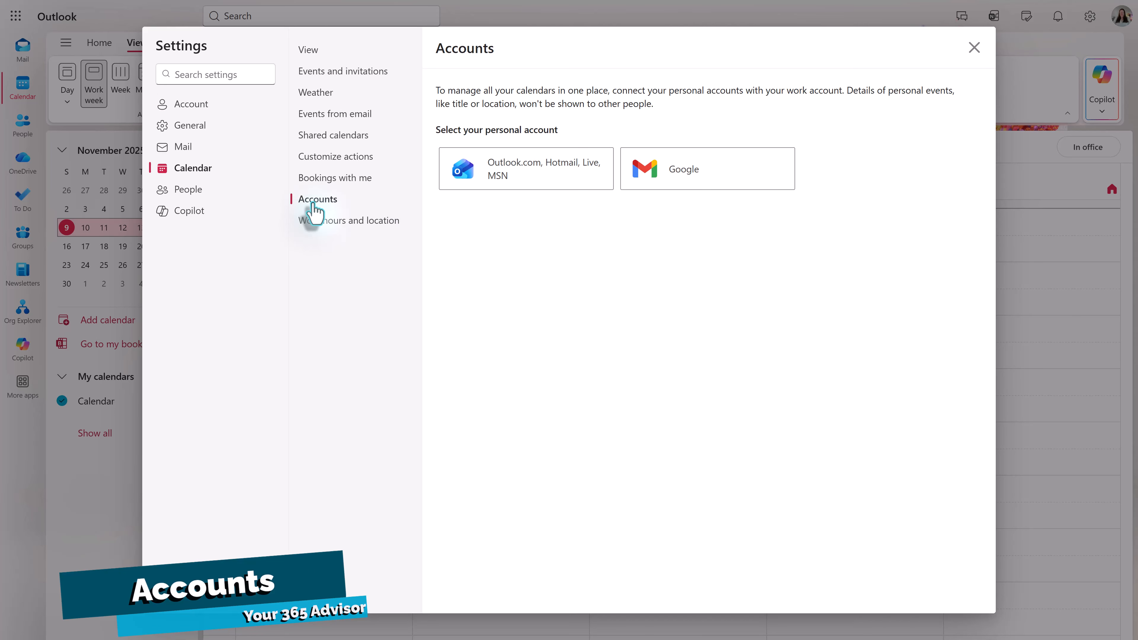
# Review the personal account options for the calendar and change the work days by removing Monday and Tuesday and adding Saturday
pyautogui.click(316, 204)
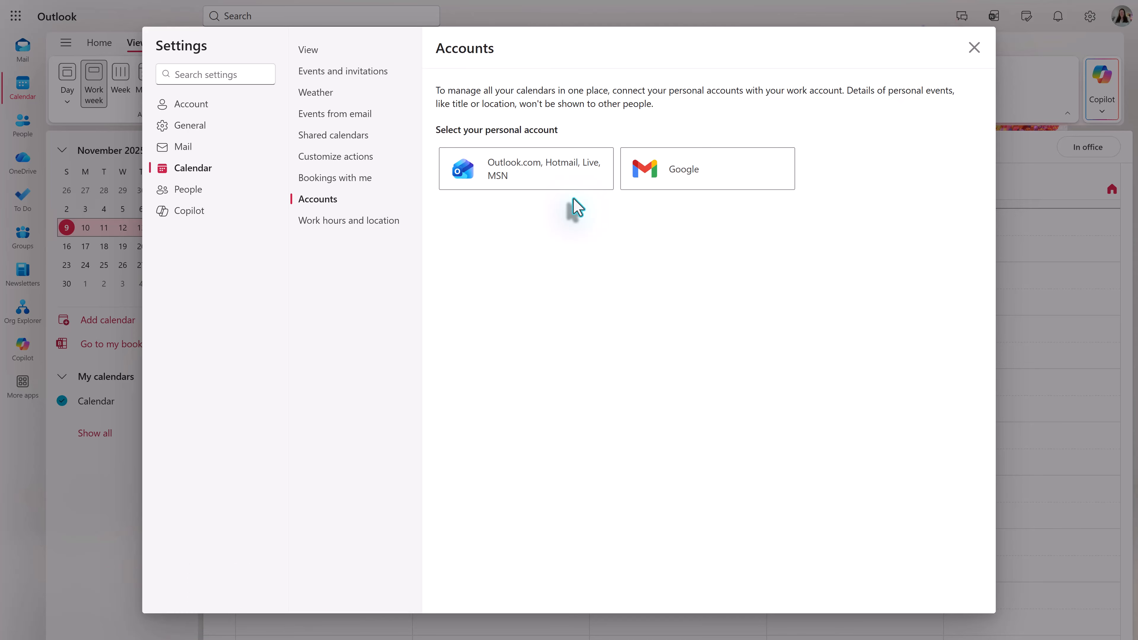
pyautogui.click(377, 223)
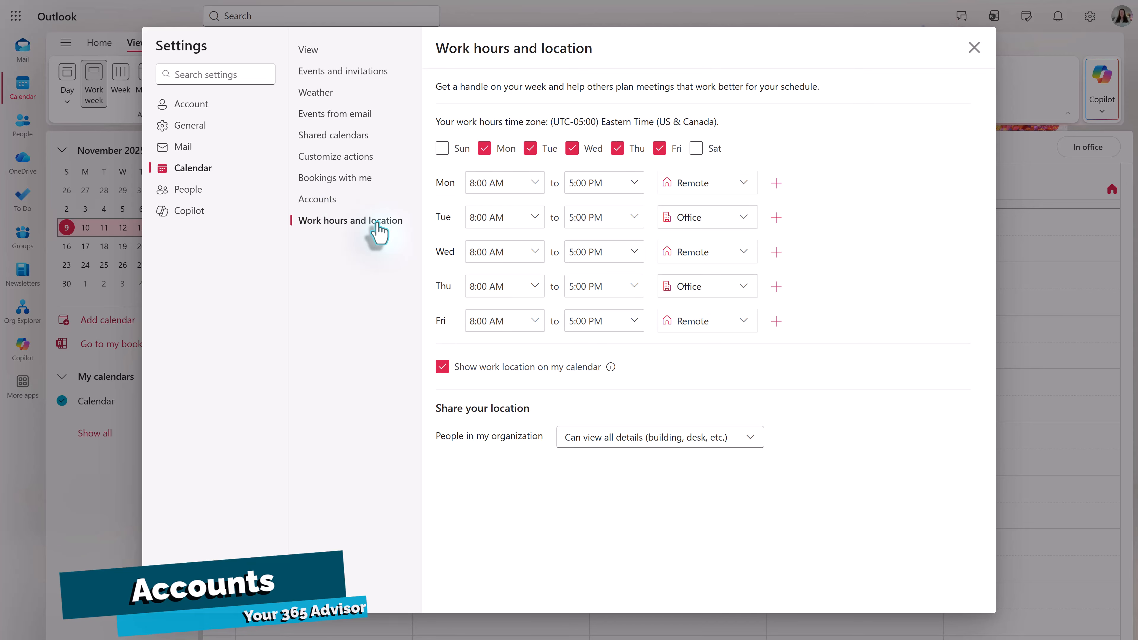
pyautogui.click(506, 151)
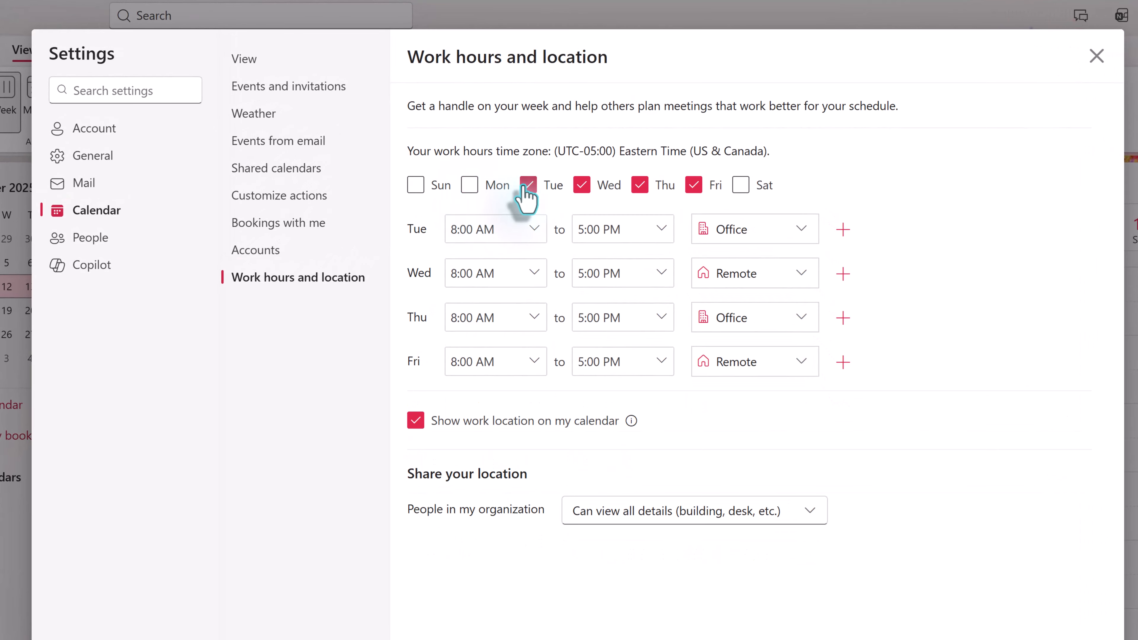
pyautogui.click(528, 186)
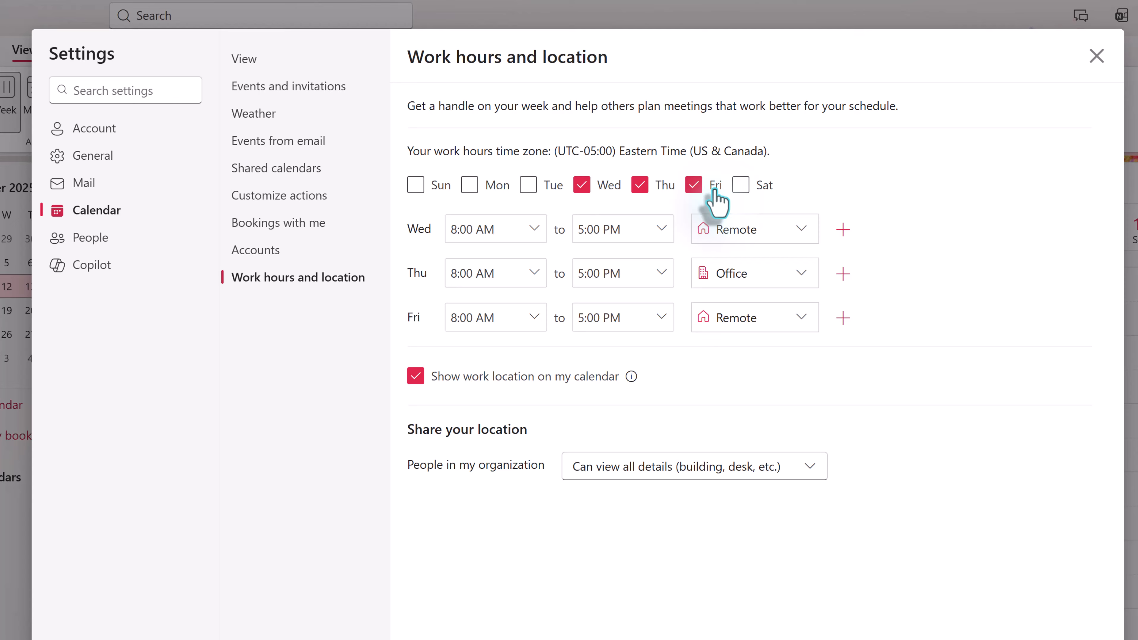
pyautogui.click(741, 186)
# Set Wednesday's work hours to 10:00 AM to 7:00 PM and its work location to Office
pyautogui.click(531, 229)
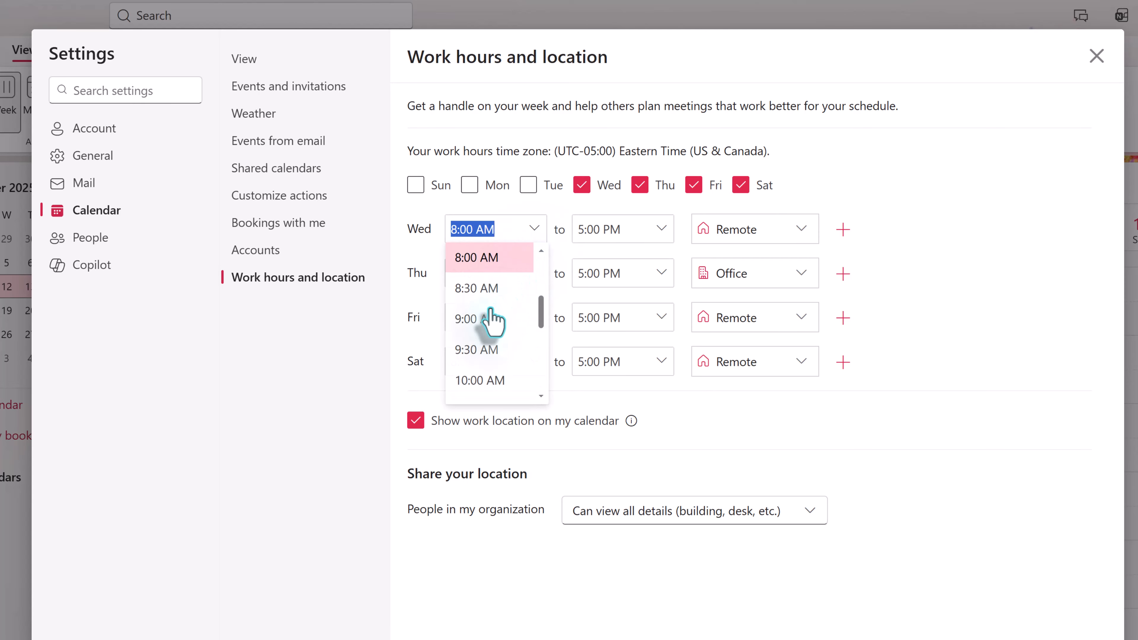
pyautogui.click(482, 383)
pyautogui.click(654, 230)
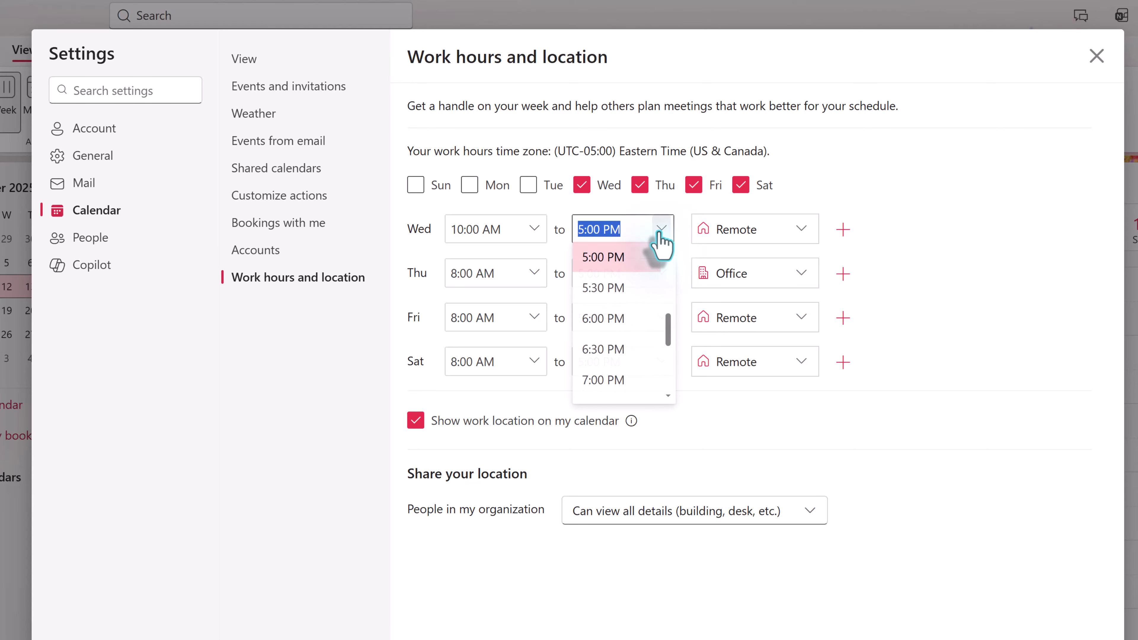
pyautogui.click(613, 381)
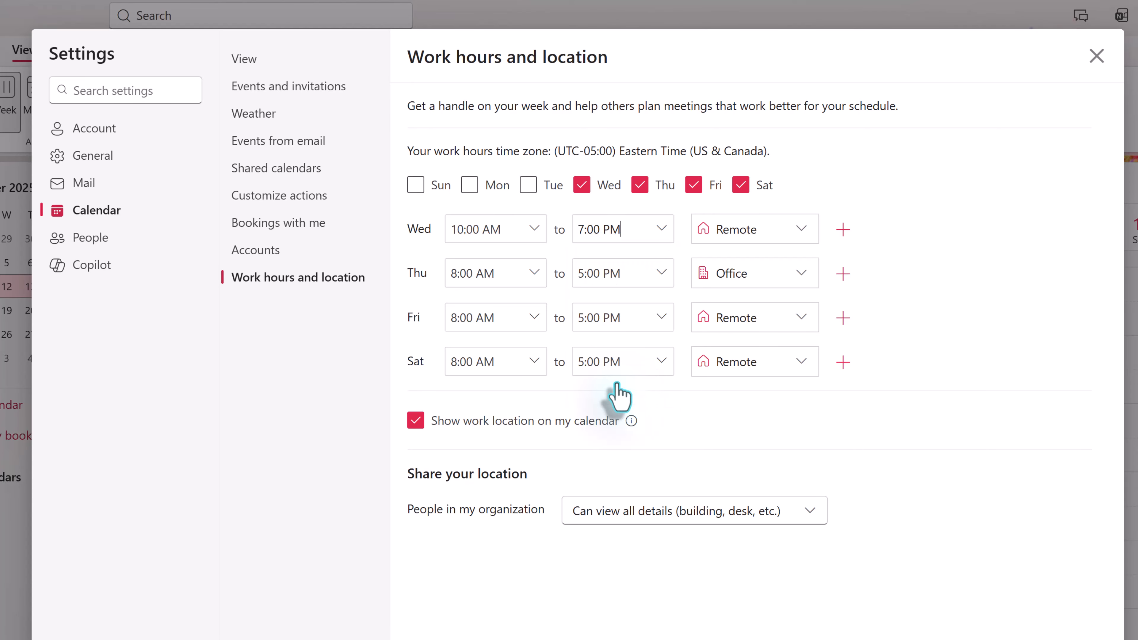
pyautogui.click(802, 243)
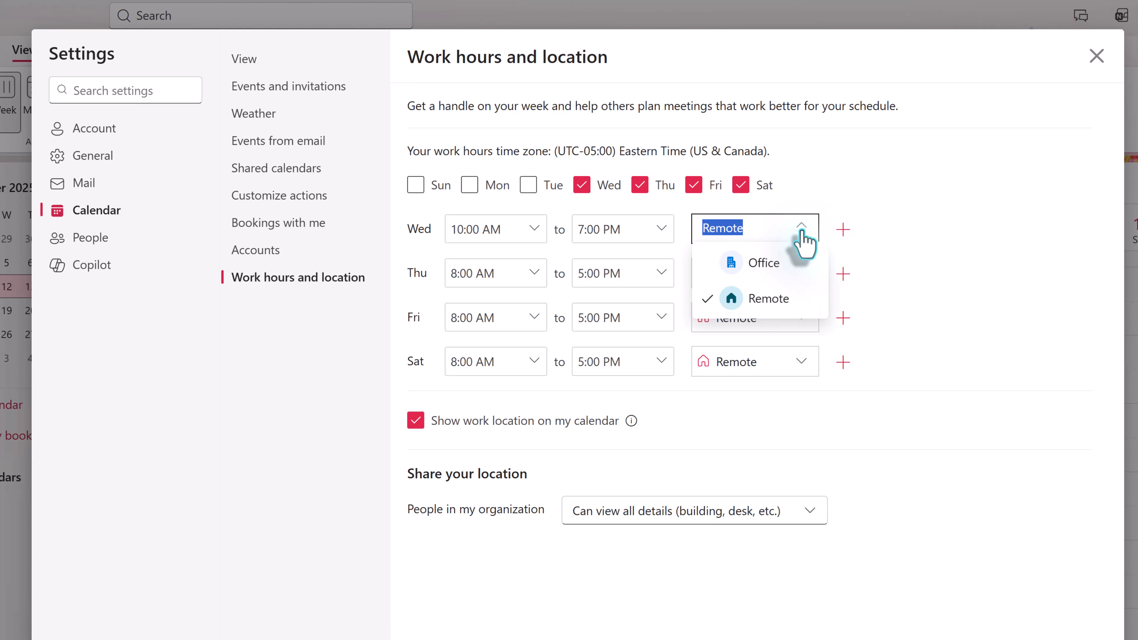
pyautogui.click(772, 269)
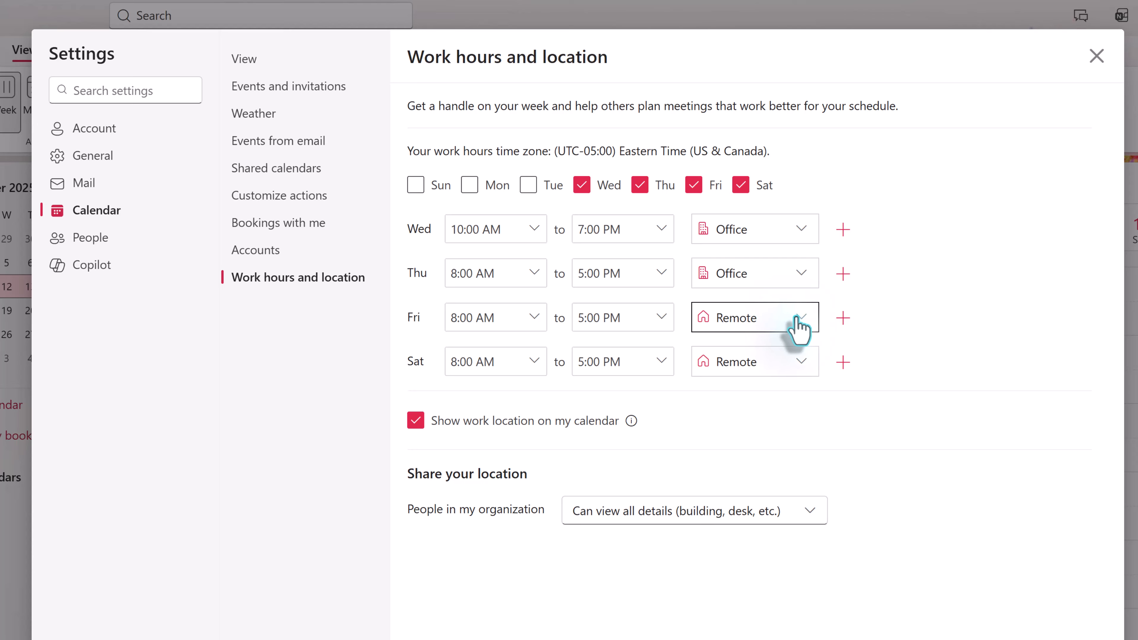